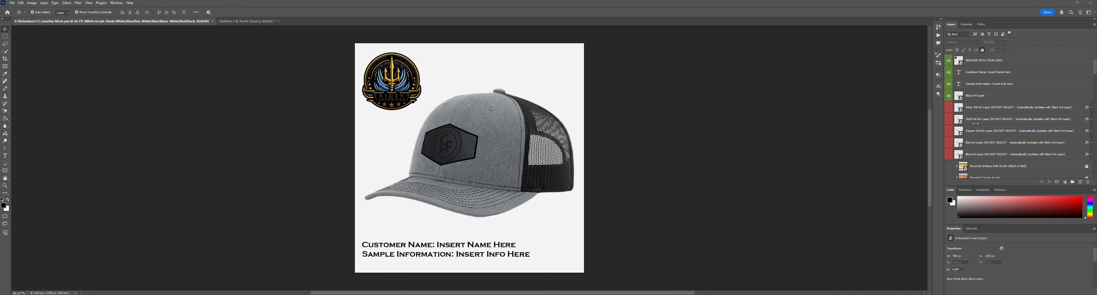
# Review the hat template's layers, from the artwork layers through the acrylic and leatherette materials to the Richardson hat groups
pyautogui.scroll(-10, 976, 123)
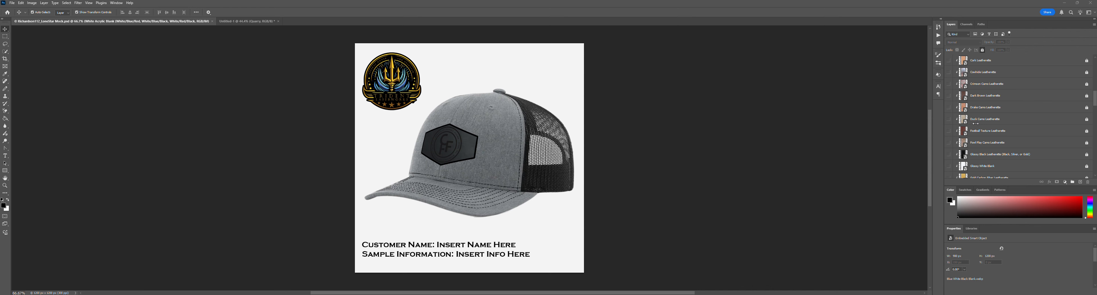
pyautogui.scroll(6, 975, 123)
pyautogui.scroll(-1, 975, 123)
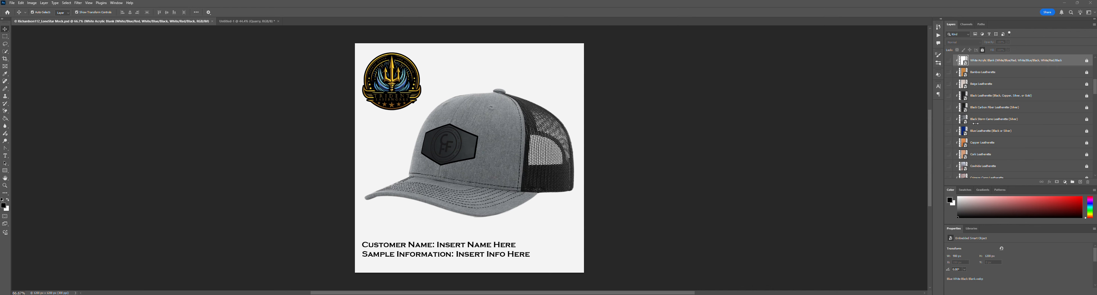
pyautogui.scroll(2, 975, 123)
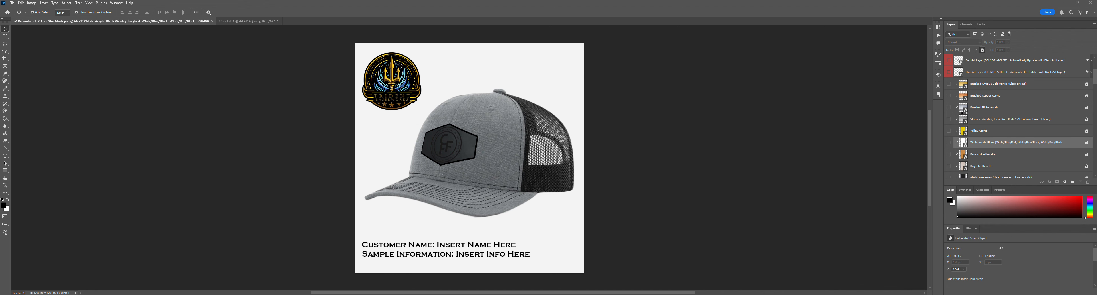
pyautogui.scroll(-5, 964, 113)
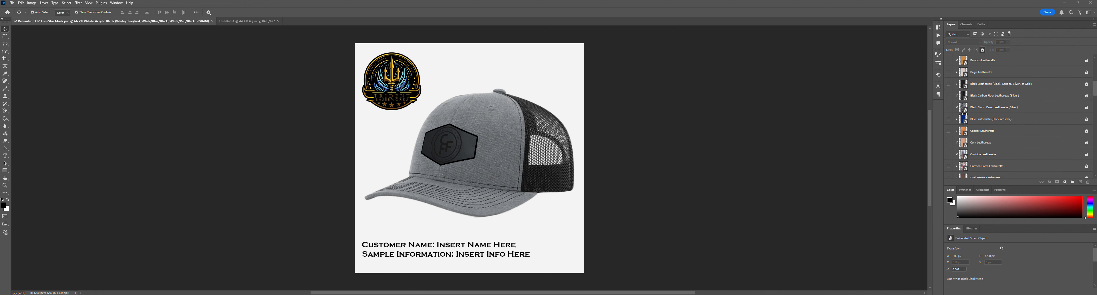
pyautogui.scroll(-5, 964, 114)
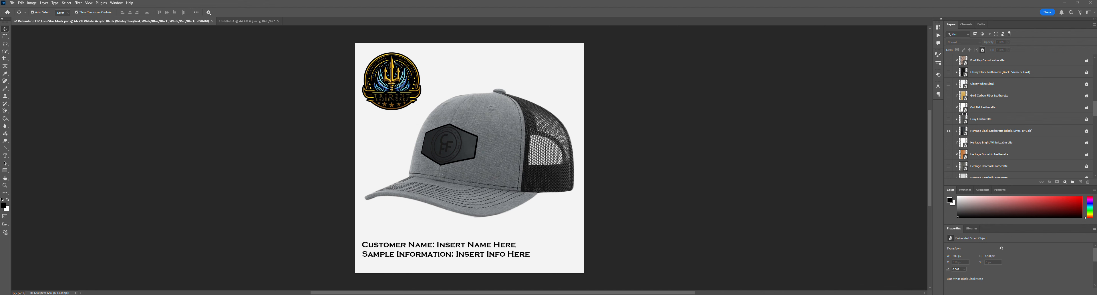
pyautogui.scroll(-5, 965, 113)
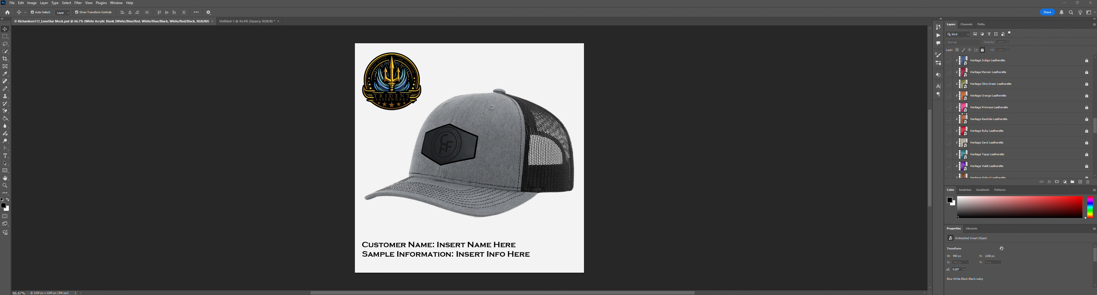
pyautogui.scroll(-5, 964, 114)
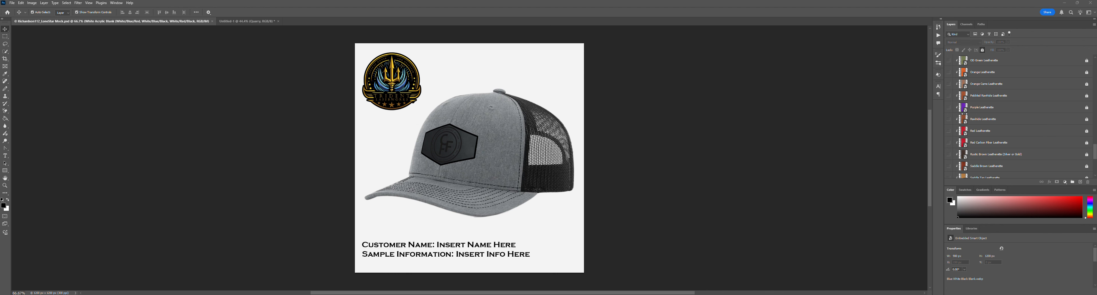
pyautogui.scroll(-5, 964, 114)
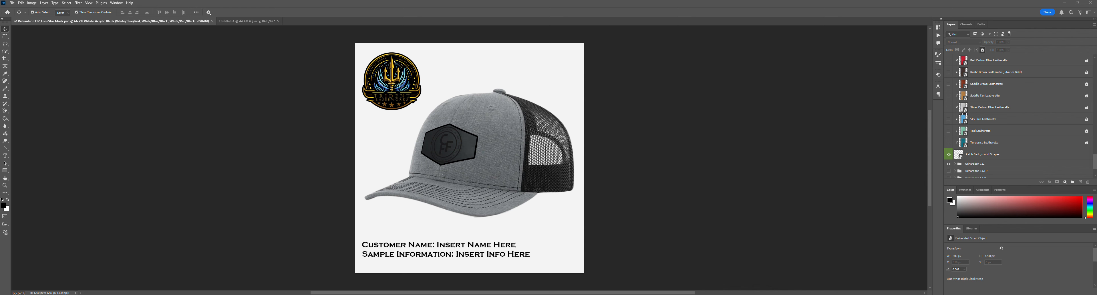
pyautogui.scroll(-3, 965, 113)
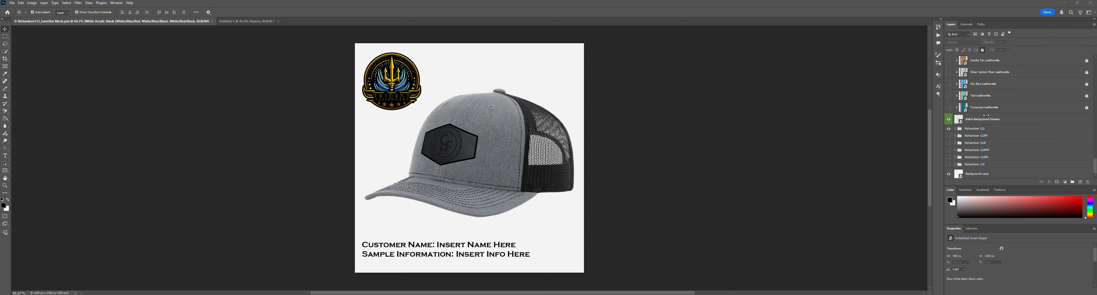
pyautogui.scroll(-1, 981, 119)
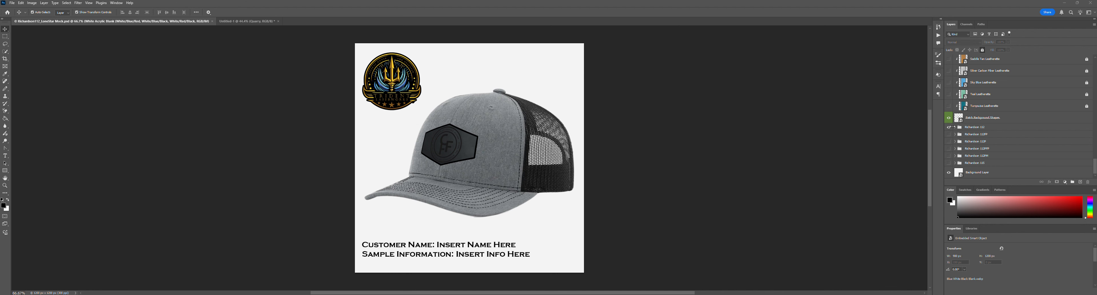
# Expand the Richardson 112 group, examine its hat color layers, and collapse the group again
pyautogui.click(976, 127)
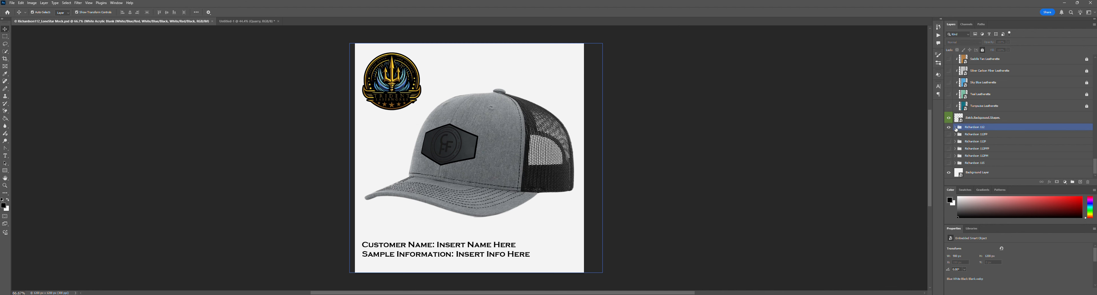
pyautogui.click(955, 128)
pyautogui.scroll(-5, 980, 136)
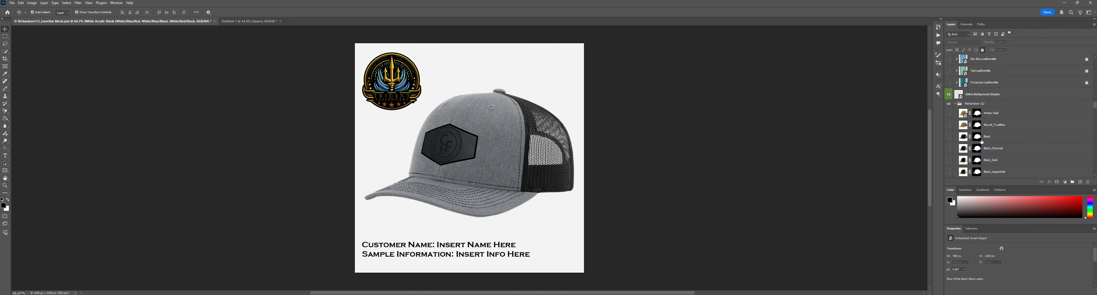
pyautogui.scroll(-6, 983, 142)
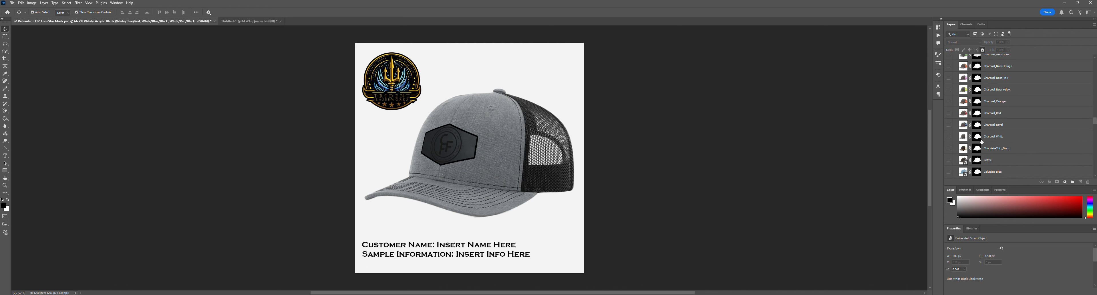
pyautogui.scroll(-6, 982, 141)
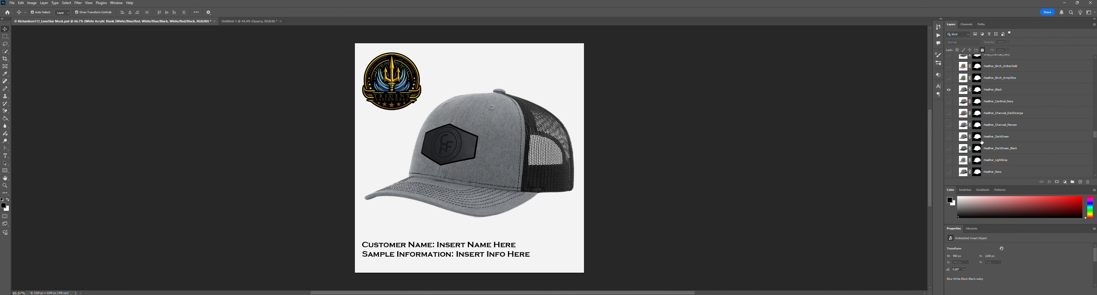
pyautogui.scroll(12, 982, 141)
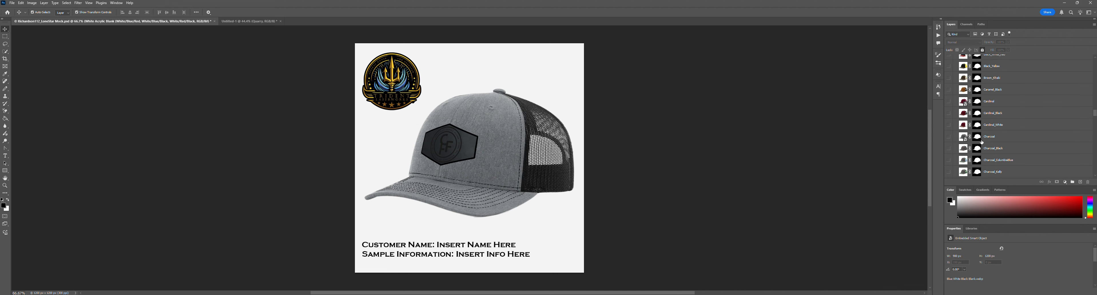
pyautogui.scroll(4, 983, 141)
pyautogui.scroll(2, 982, 141)
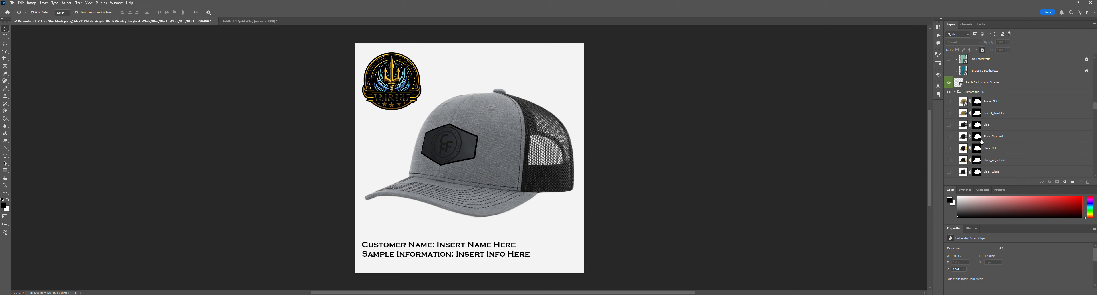
pyautogui.click(955, 68)
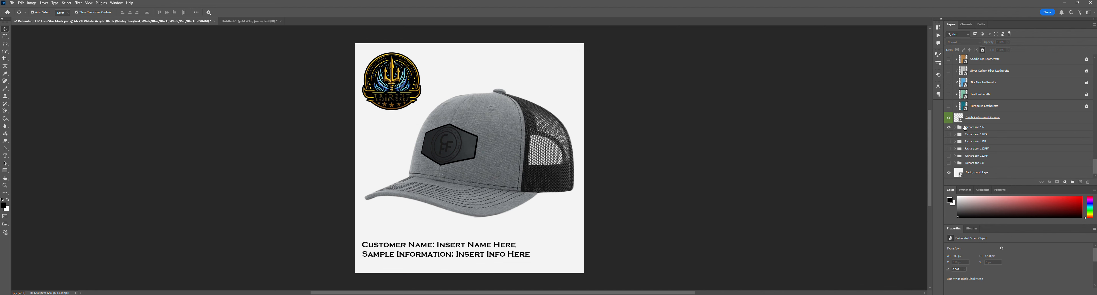
pyautogui.scroll(5, 965, 129)
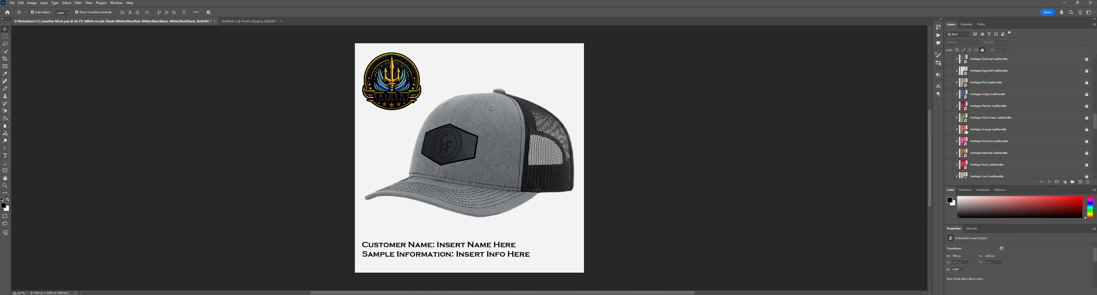
pyautogui.scroll(5, 966, 131)
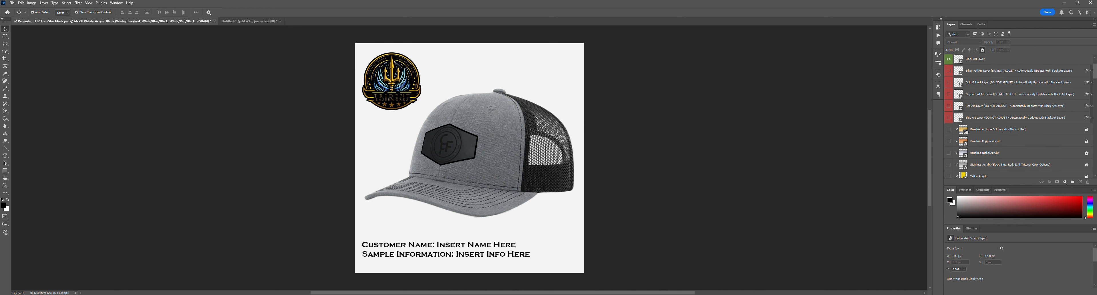
pyautogui.scroll(3, 966, 132)
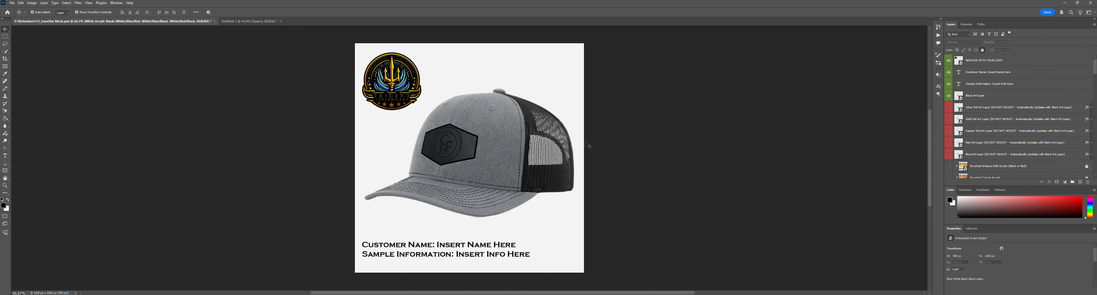
# Hide the patch's black leatherette material layer and show the Brushed Antique Gold Acrylic layer
pyautogui.scroll(-6, 1009, 140)
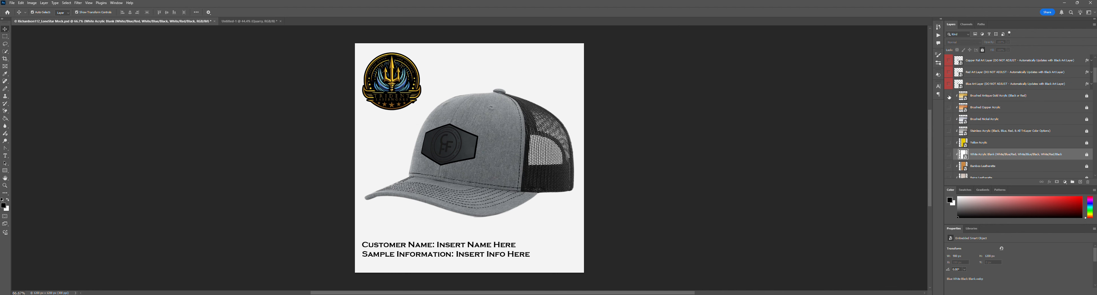
pyautogui.scroll(-10, 962, 138)
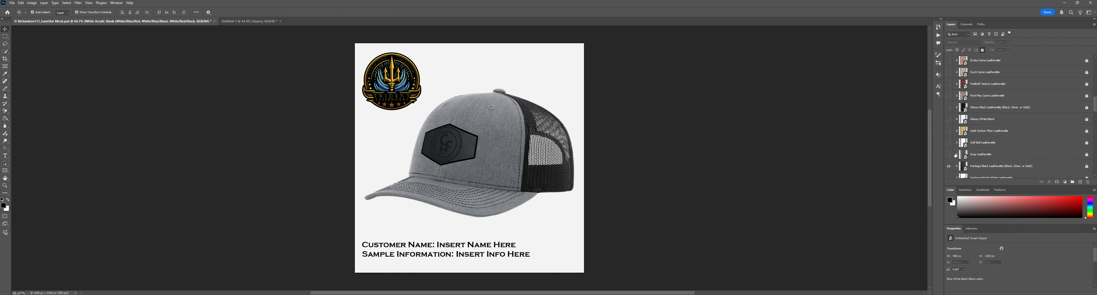
pyautogui.click(949, 166)
pyautogui.click(949, 167)
pyautogui.scroll(12, 951, 158)
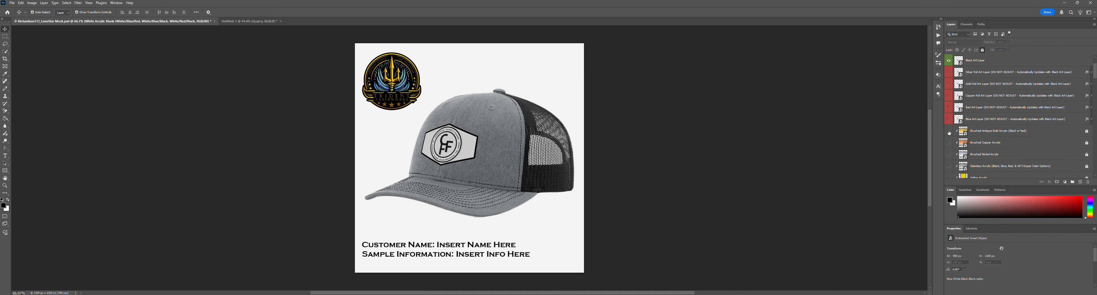
pyautogui.click(949, 132)
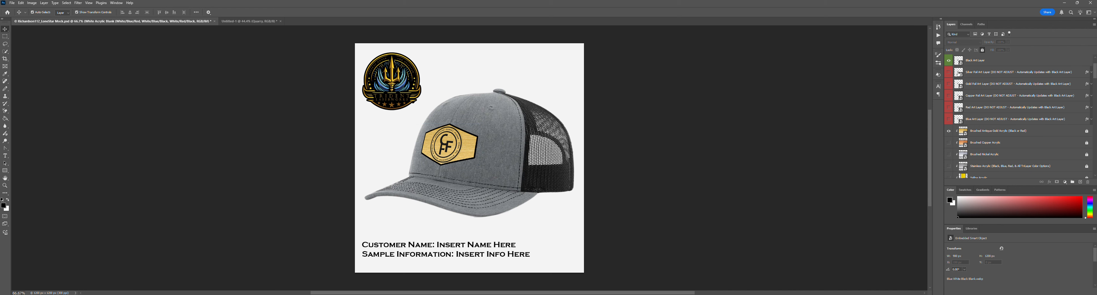
# Open the contents of the Black Art Layer smart object and review its available patch outline layers
pyautogui.scroll(3, 959, 132)
pyautogui.click(958, 96)
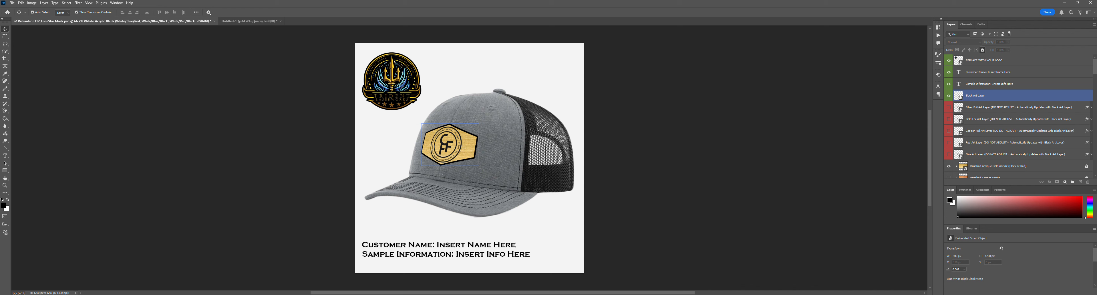
pyautogui.doubleClick(960, 98)
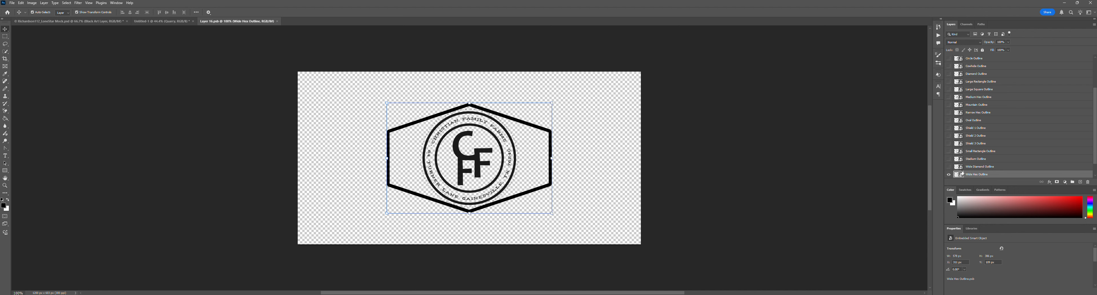
pyautogui.scroll(1, 971, 172)
pyautogui.scroll(3, 971, 172)
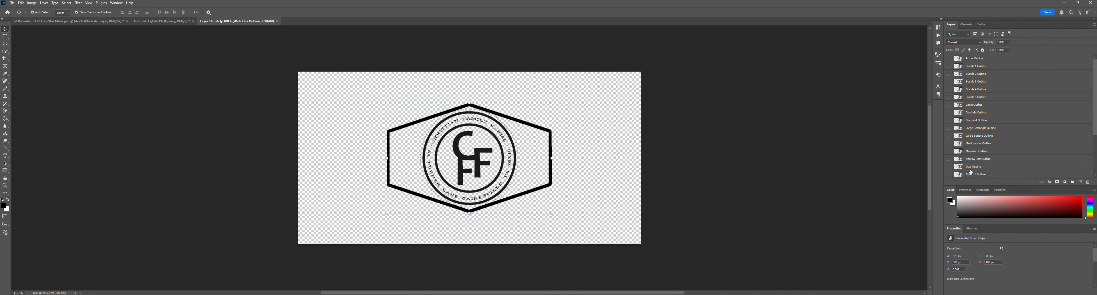
pyautogui.scroll(-4, 965, 60)
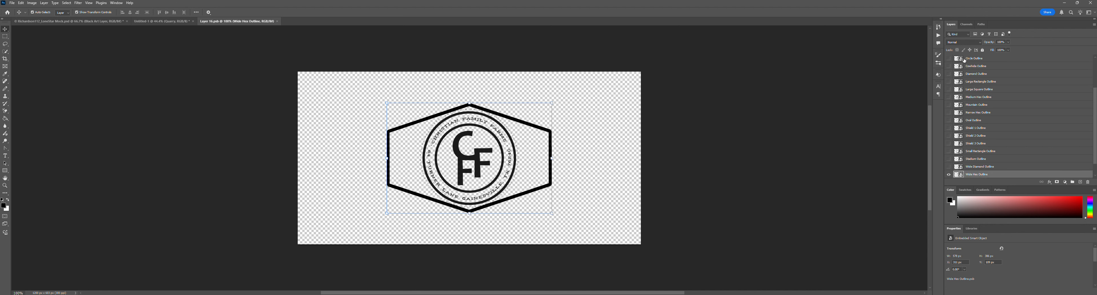
pyautogui.scroll(4, 974, 120)
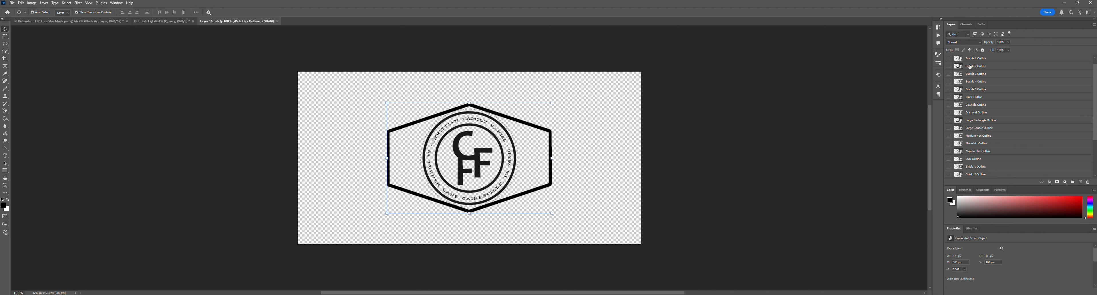
pyautogui.scroll(-4, 971, 72)
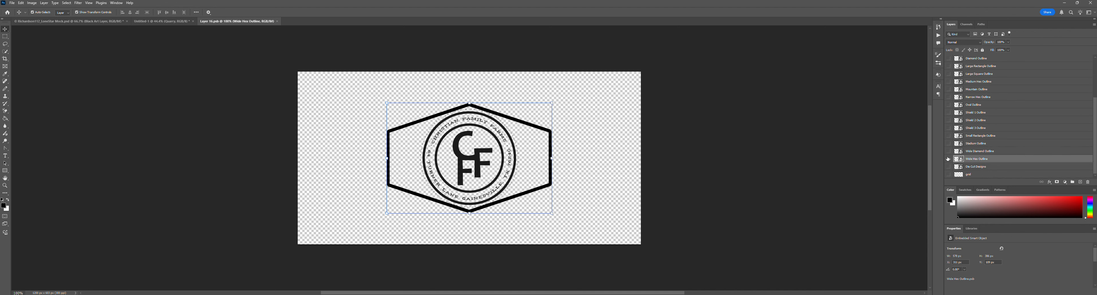
# Hide the Wide Hex Outline layer and briefly preview the Narrow Hex and Large Rectangle outlines
pyautogui.click(948, 160)
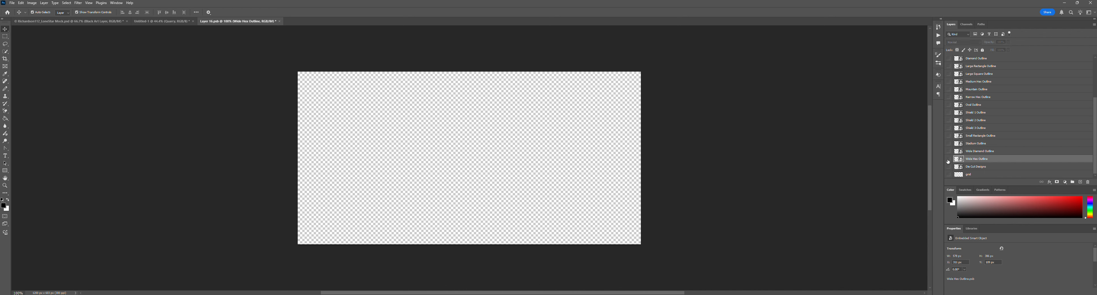
pyautogui.click(949, 98)
pyautogui.click(949, 97)
pyautogui.click(949, 66)
pyautogui.click(949, 66)
# Open the Wide Hex Outline smart object to examine its contents, close it, and show the Wide Hex Outline layer again
pyautogui.click(979, 167)
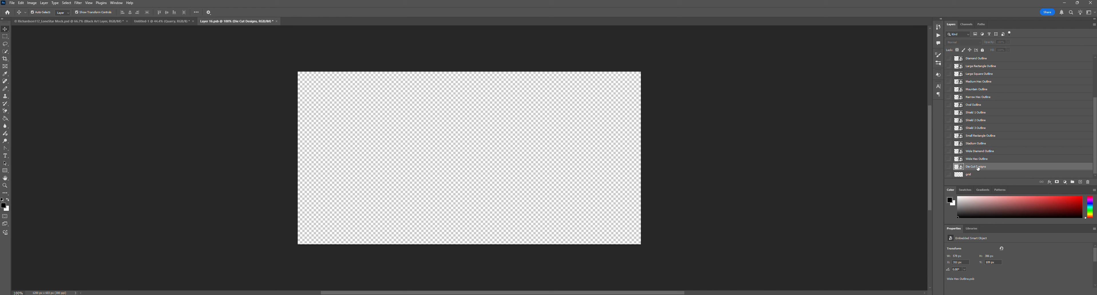
pyautogui.doubleClick(957, 167)
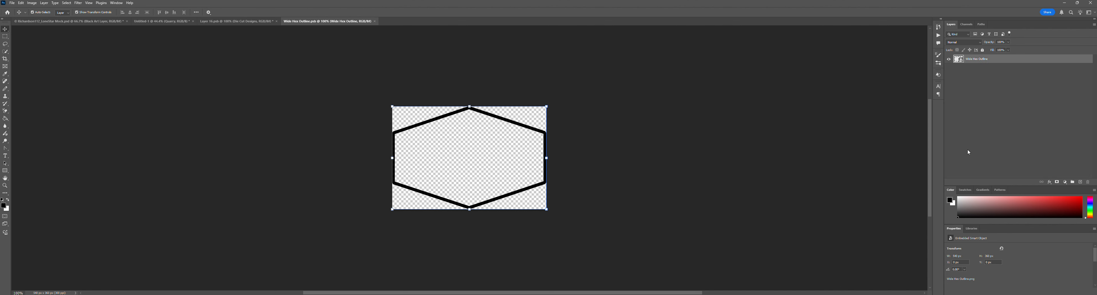
pyautogui.click(375, 21)
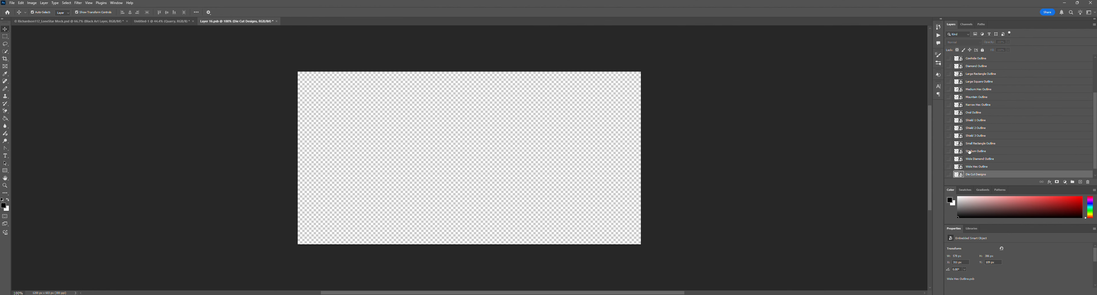
pyautogui.click(949, 167)
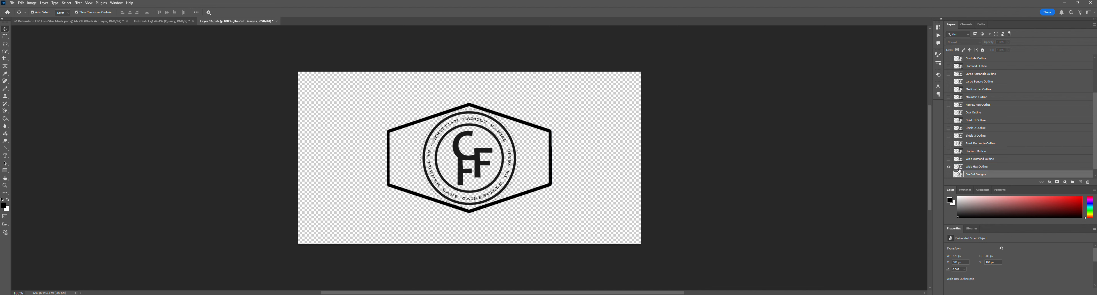
# Open the Wide Hex Outline smart object and delete the CFF Circle Logo layer from it
pyautogui.scroll(3, 973, 67)
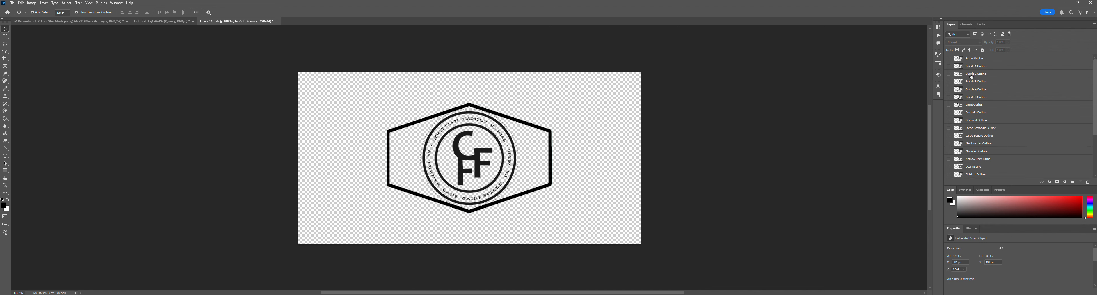
pyautogui.scroll(-3, 972, 76)
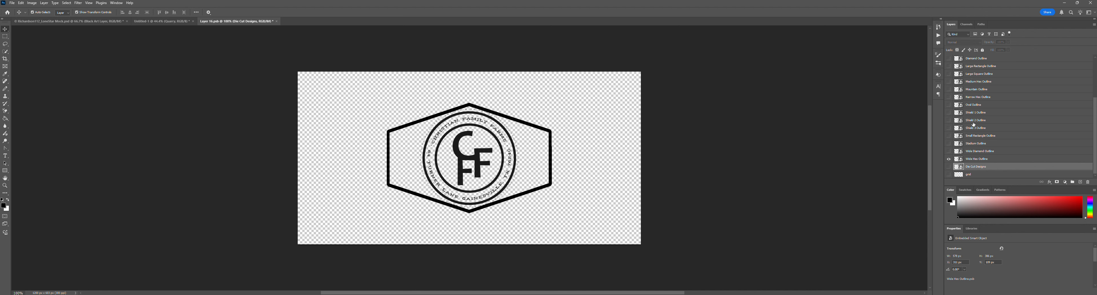
pyautogui.click(955, 160)
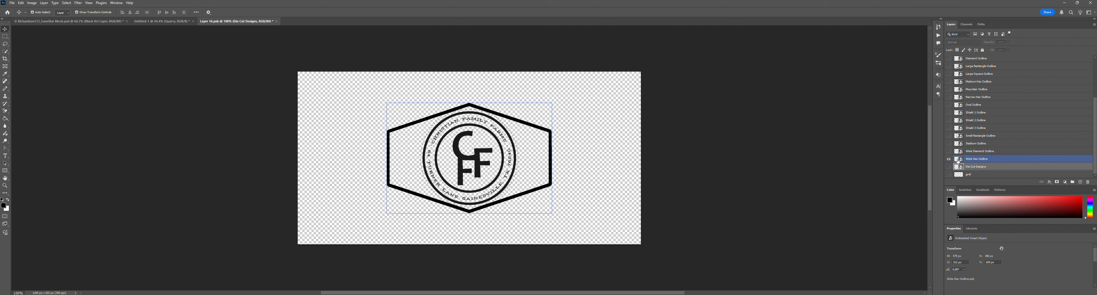
pyautogui.doubleClick(959, 159)
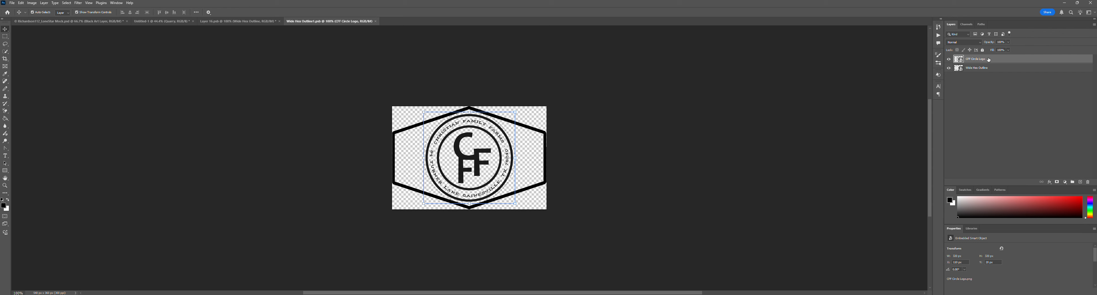
pyautogui.press('Delete')
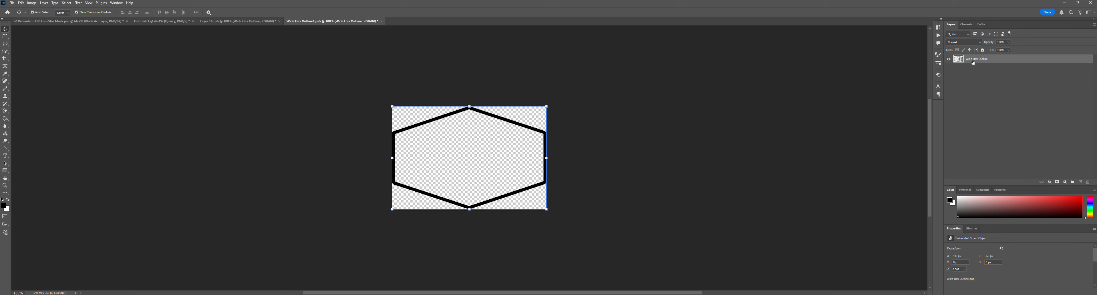
# Place the CFF Circle Logo file as an embedded image, scale it down and center it inside the hexagon outline
pyautogui.click(13, 3)
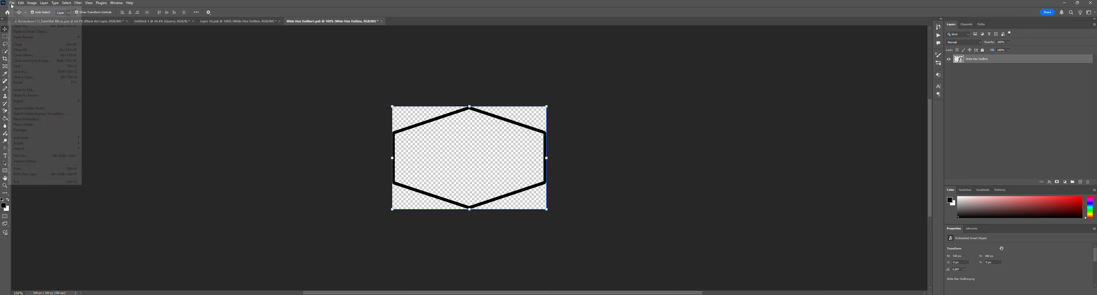
pyautogui.click(37, 119)
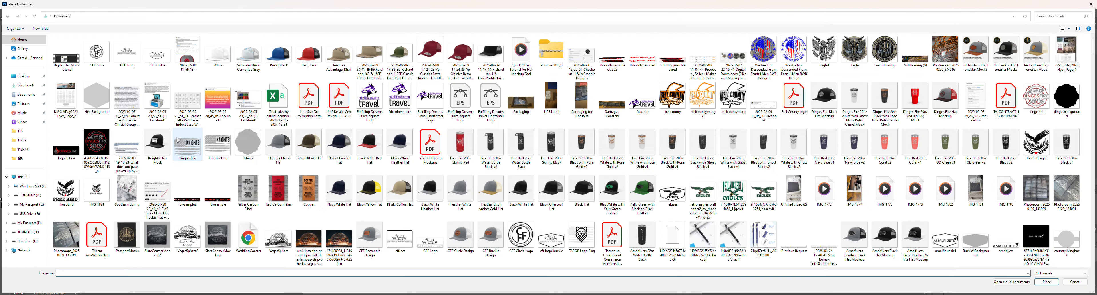
pyautogui.doubleClick(520, 236)
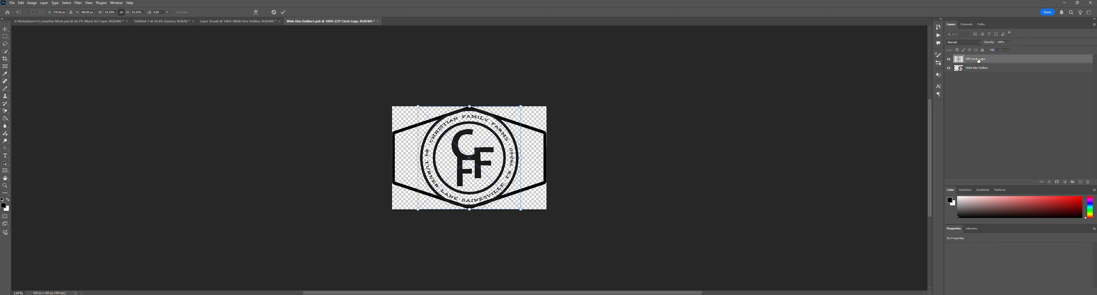
pyautogui.moveTo(470, 105); pyautogui.dragTo(470, 125)
pyautogui.moveTo(471, 170); pyautogui.dragTo(470, 161)
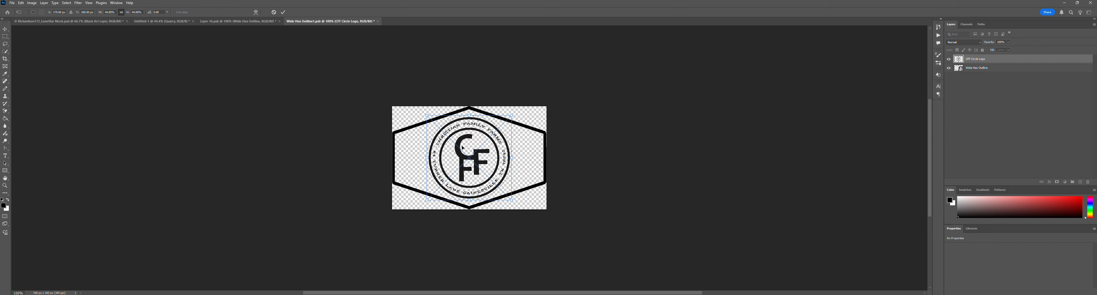
# Hide the hexagon outline behind the placed logo, then save and close both smart objects to update the hat mockup
pyautogui.click(949, 69)
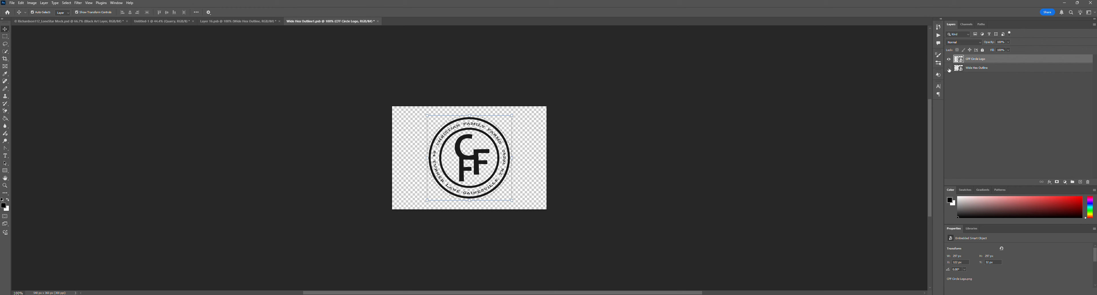
pyautogui.click(949, 69)
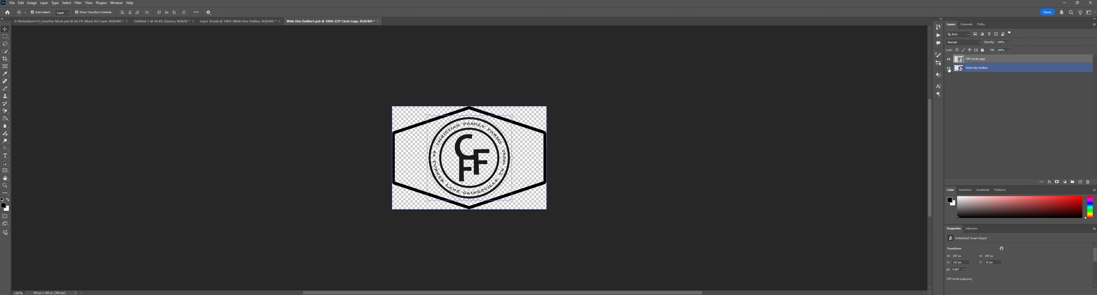
pyautogui.click(949, 70)
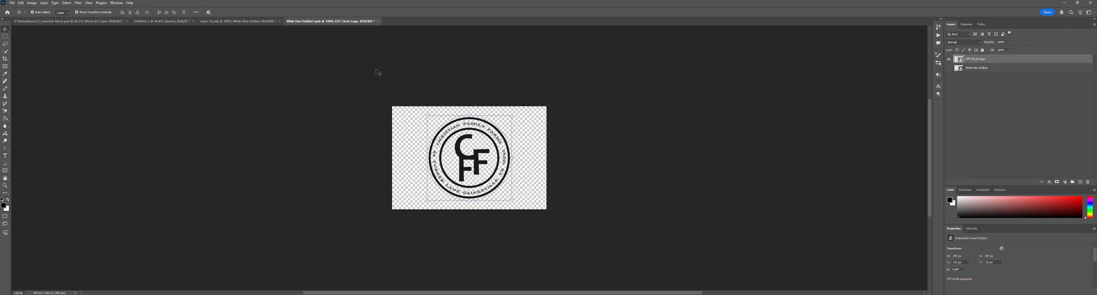
pyautogui.click(377, 21)
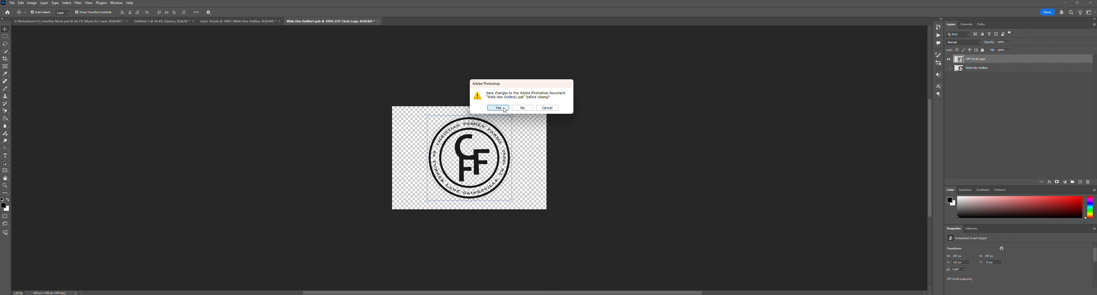
pyautogui.click(504, 109)
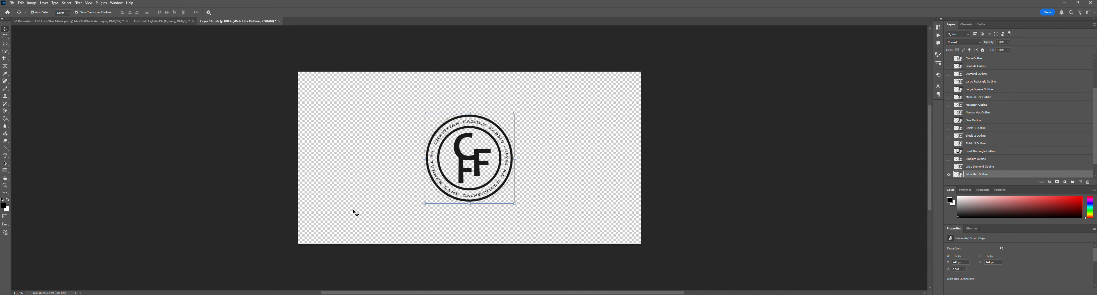
pyautogui.click(280, 21)
pyautogui.click(498, 108)
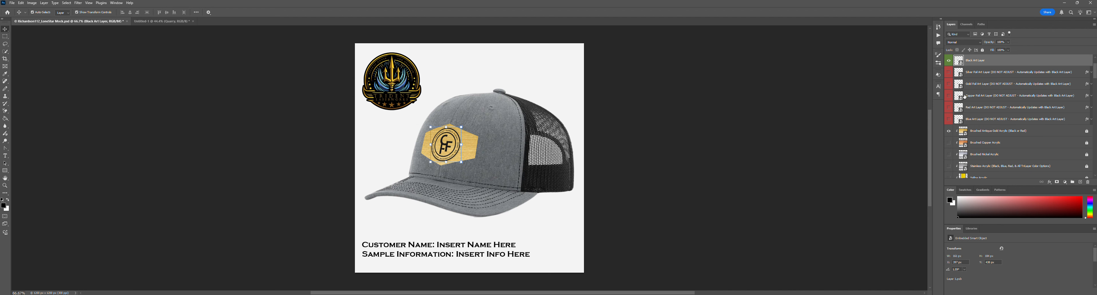
# Reopen the nested Wide Hex Outline smart object from the Black Art Layer, show its hexagon outline, and save and close both smart objects
pyautogui.doubleClick(958, 62)
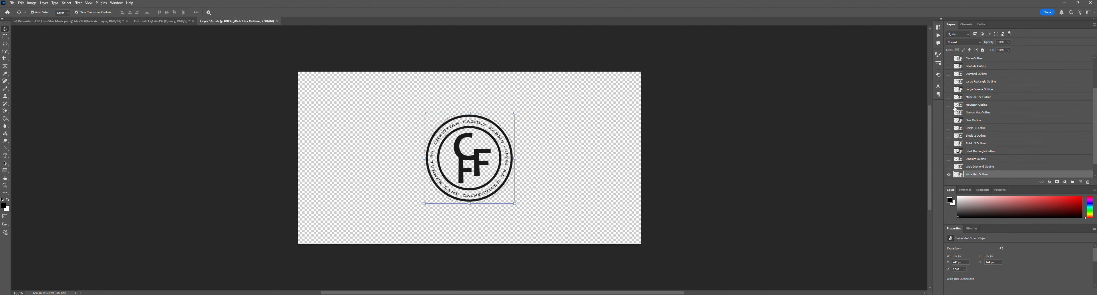
pyautogui.doubleClick(958, 174)
pyautogui.click(949, 68)
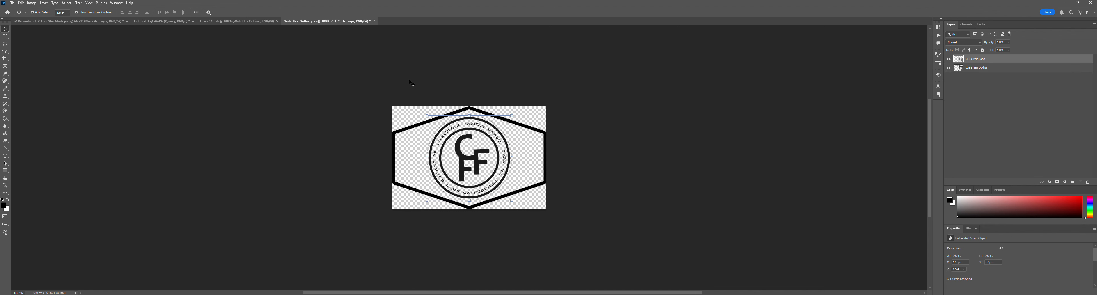
pyautogui.click(373, 22)
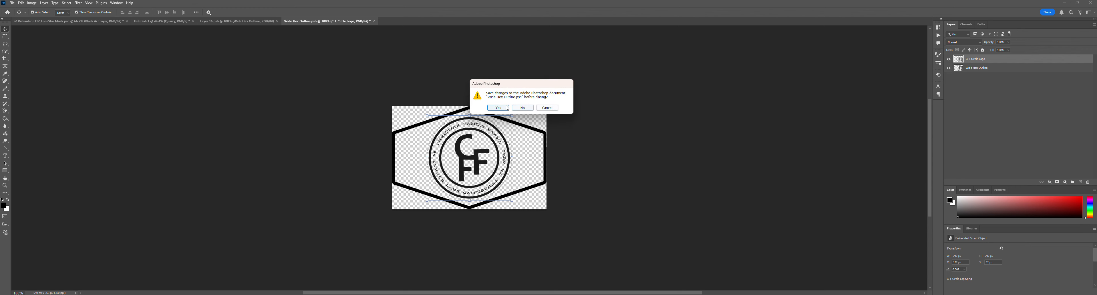
pyautogui.click(506, 107)
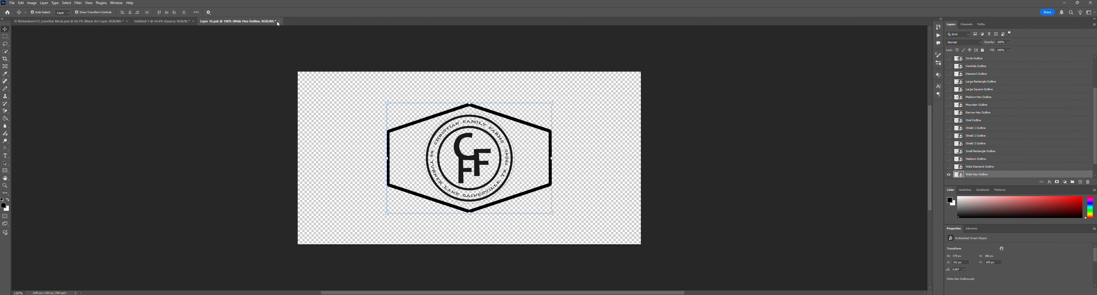
pyautogui.click(280, 21)
pyautogui.click(506, 107)
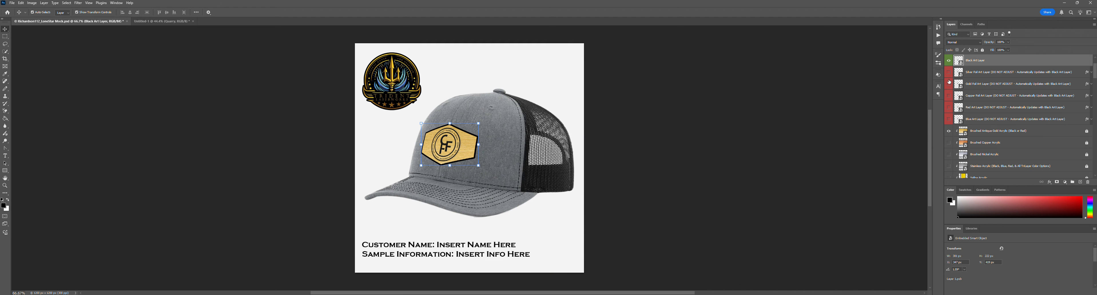
# Hide the Black Art Layer and briefly preview the Red Art Layer on the Brushed Antique Gold Acrylic patch
pyautogui.scroll(-1, 951, 102)
pyautogui.click(951, 123)
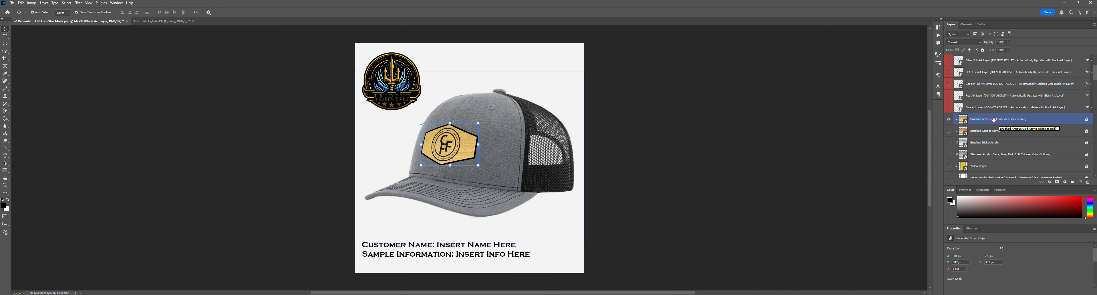
pyautogui.scroll(2, 989, 120)
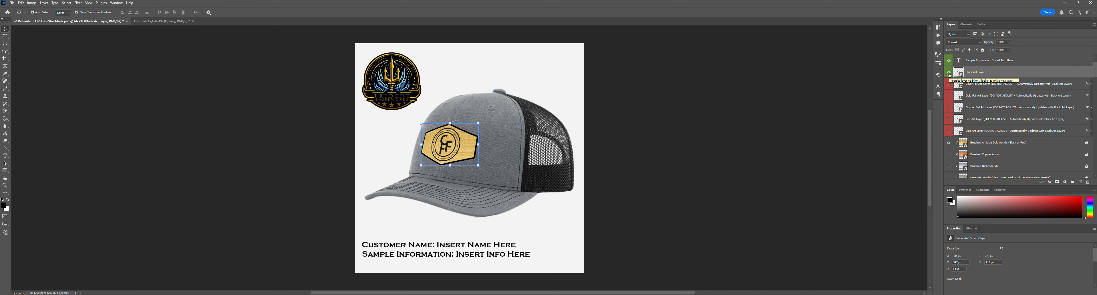
pyautogui.click(949, 73)
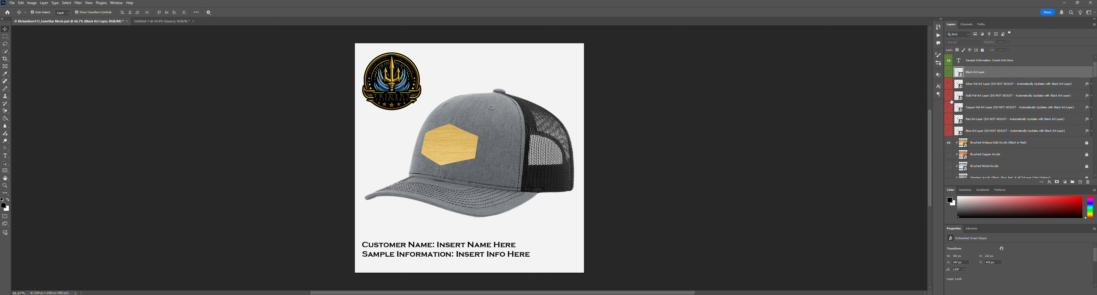
pyautogui.click(950, 120)
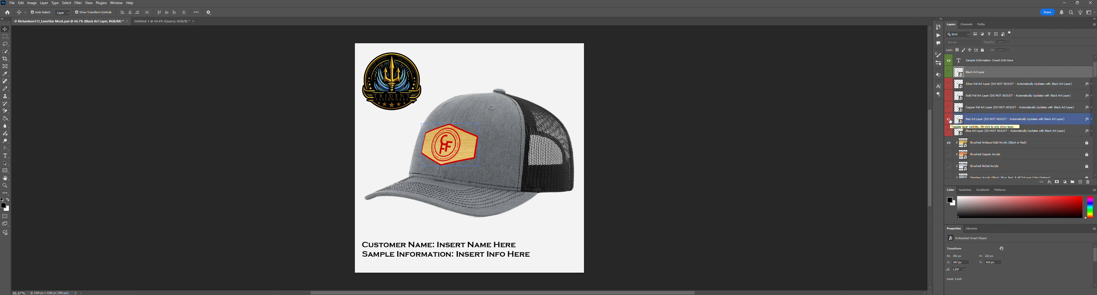
pyautogui.click(949, 120)
# Switch the patch material from Brushed Antique Gold Acrylic to Stainless Acrylic and show the Black Art Layer on it
pyautogui.scroll(-3, 950, 121)
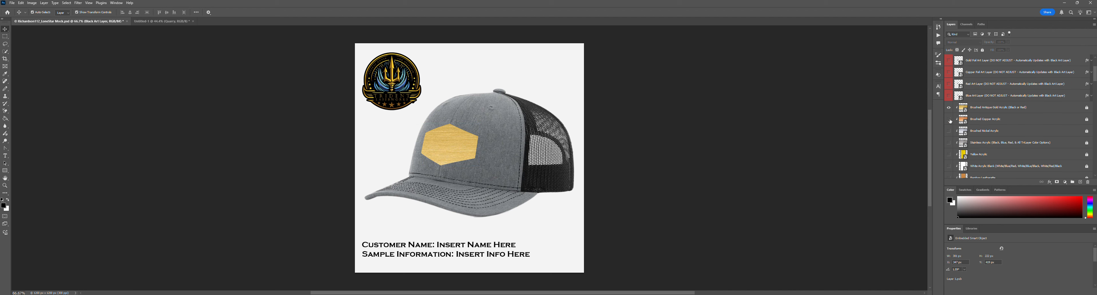
pyautogui.click(949, 107)
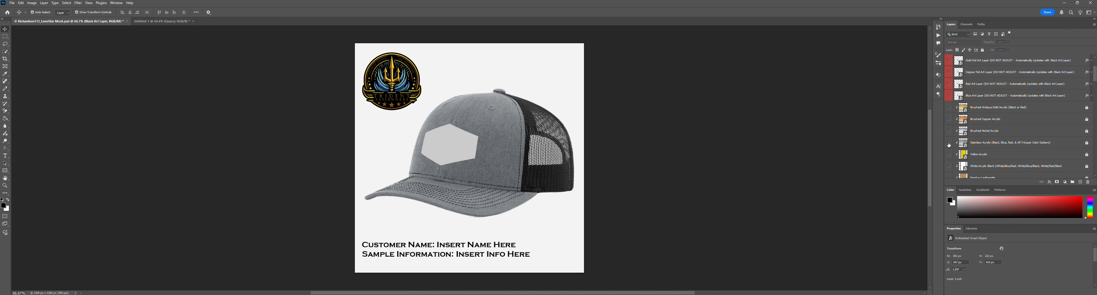
pyautogui.click(949, 143)
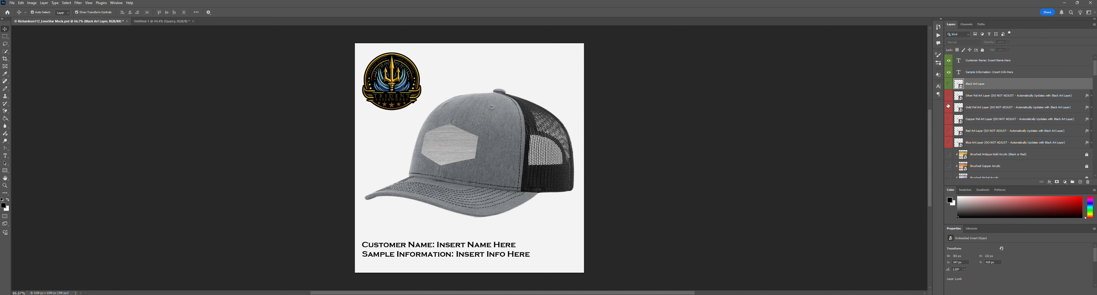
pyautogui.click(949, 84)
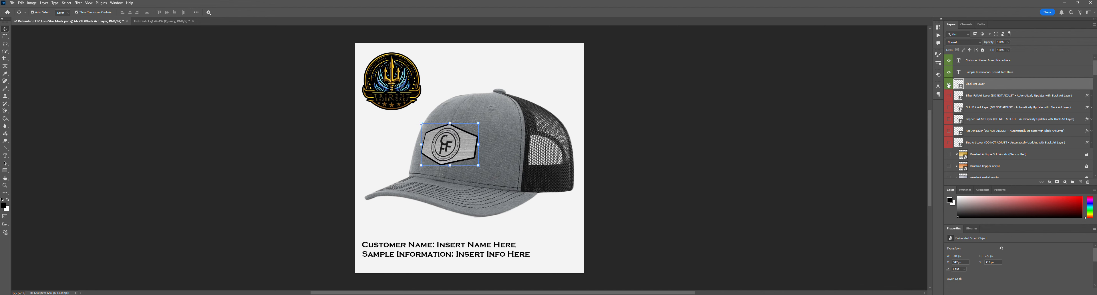
# Hide the Black Art Layer and briefly preview the Red and Blue Art Layers on the stainless patch
pyautogui.click(949, 85)
pyautogui.click(949, 132)
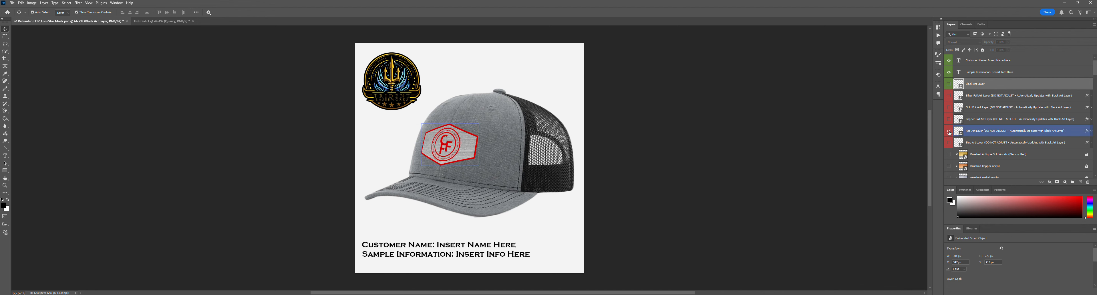
pyautogui.click(950, 131)
pyautogui.click(949, 144)
pyautogui.click(949, 144)
# Preview the red and blue artwork on the stainless patch once more, hide both, and show the Black Art Layer again
pyautogui.scroll(-3, 950, 145)
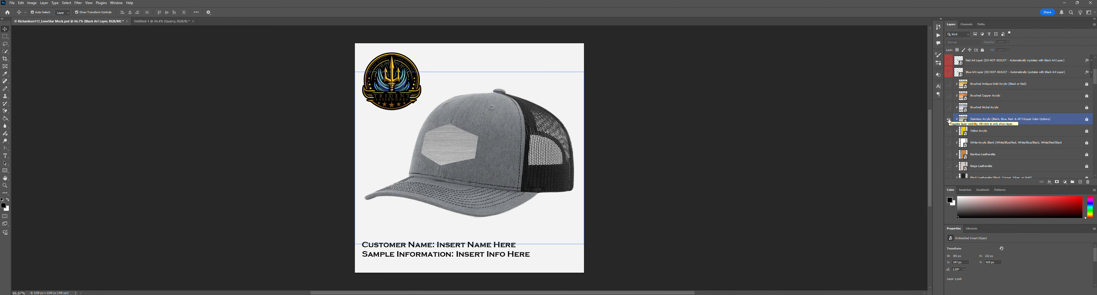
pyautogui.scroll(3, 949, 120)
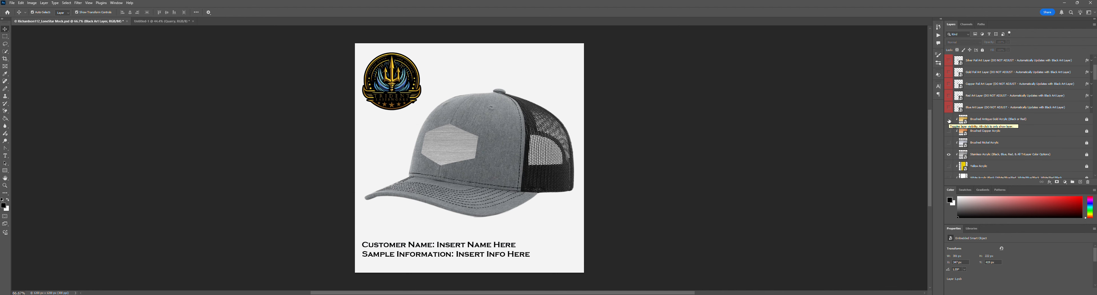
pyautogui.click(949, 120)
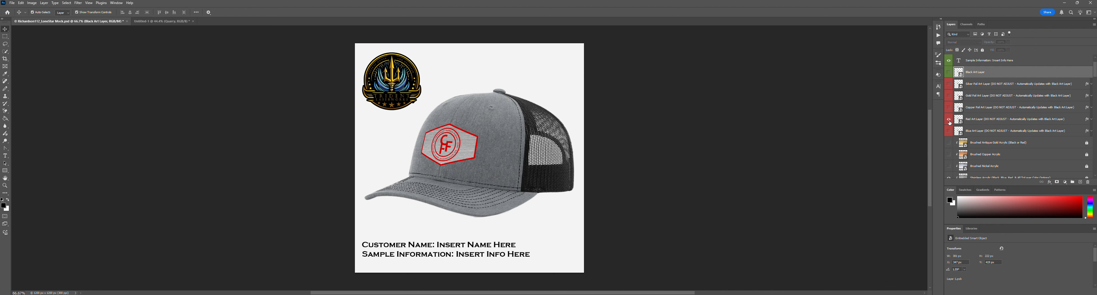
pyautogui.click(949, 118)
pyautogui.click(949, 131)
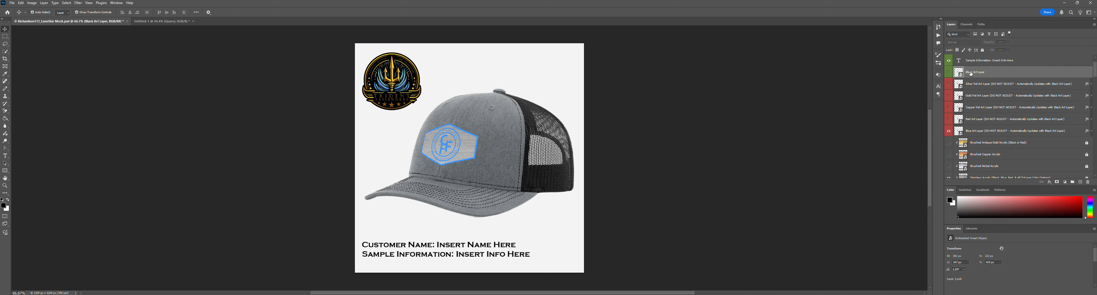
pyautogui.click(949, 131)
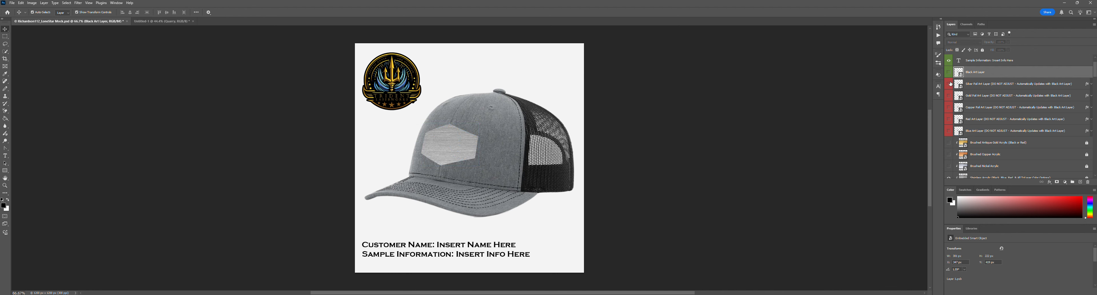
pyautogui.click(949, 72)
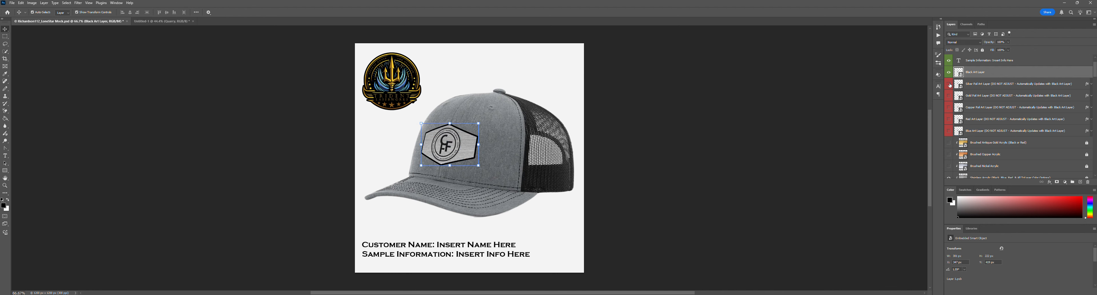
# Switch the patch material from Stainless Acrylic to White Acrylic
pyautogui.scroll(-3, 955, 109)
pyautogui.click(952, 119)
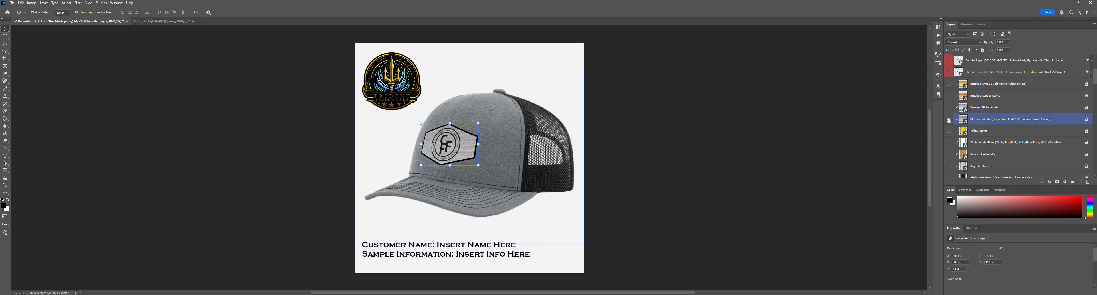
pyautogui.click(949, 141)
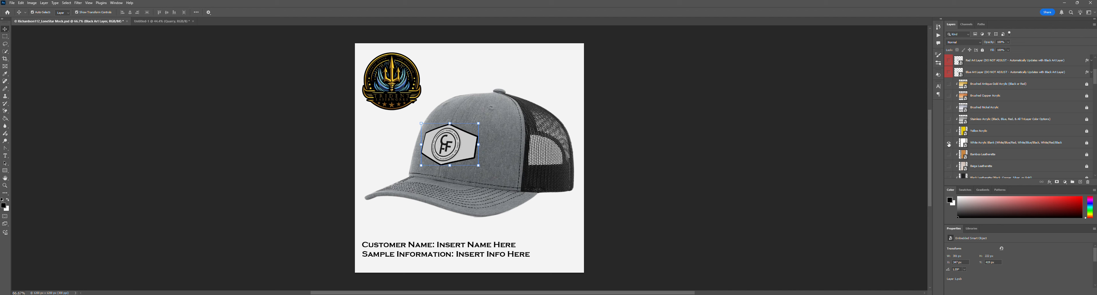
pyautogui.click(949, 144)
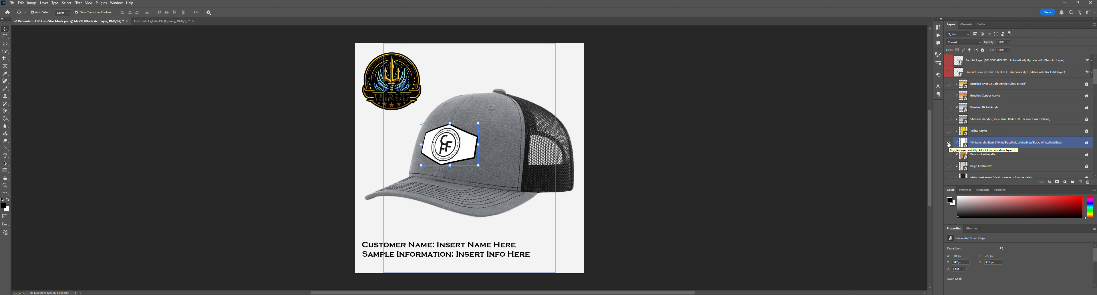
# Open the Black Art Layer's contents, hide the Wide Hex Outline, and show the Circle Outline instead
pyautogui.scroll(4, 949, 145)
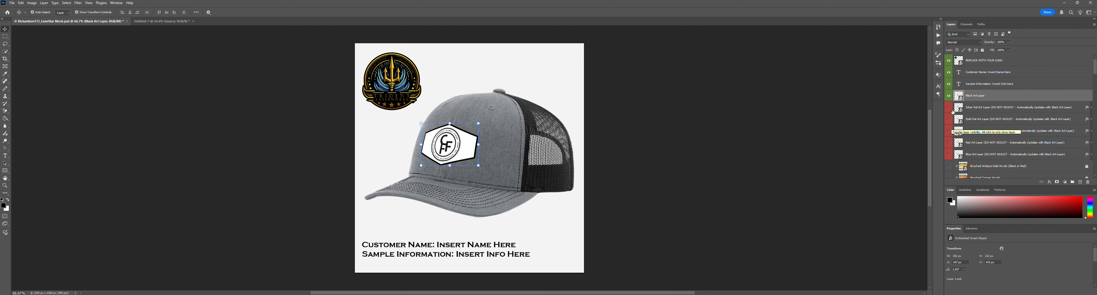
pyautogui.doubleClick(959, 97)
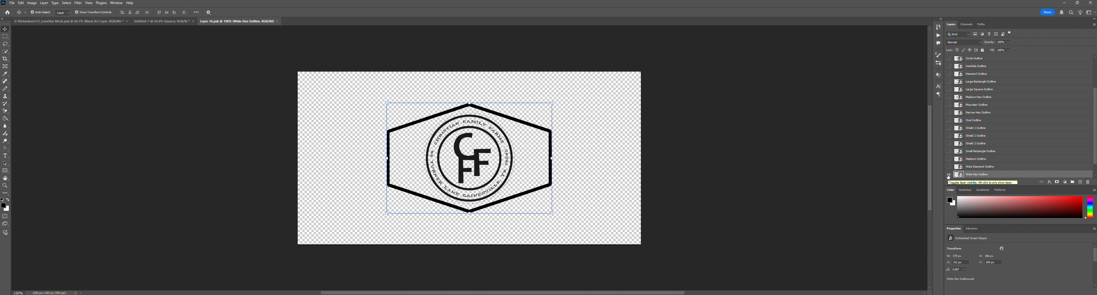
pyautogui.click(948, 174)
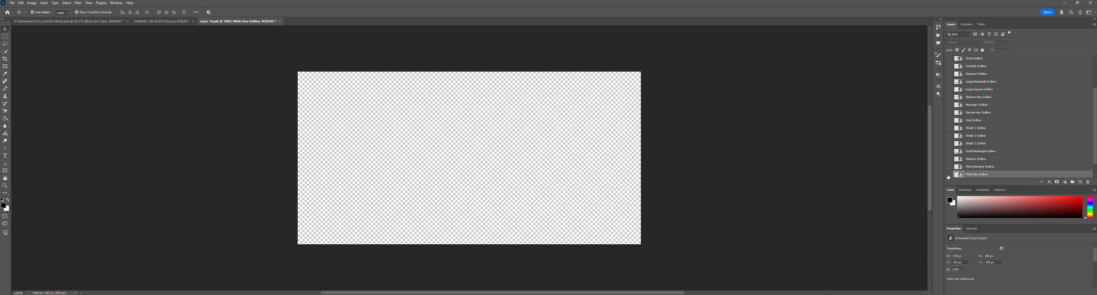
pyautogui.scroll(2, 948, 174)
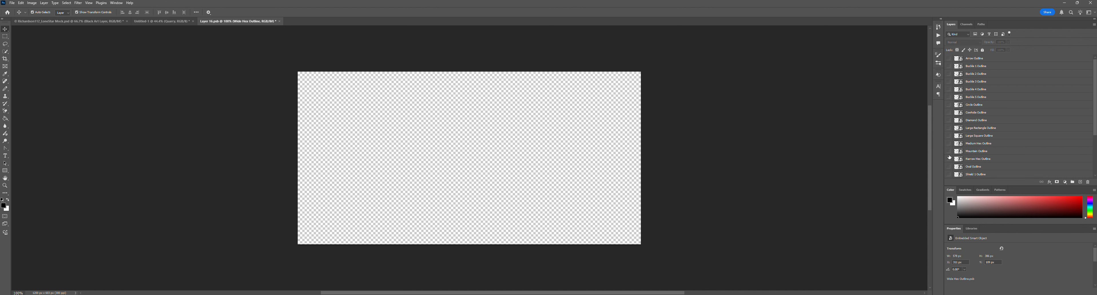
pyautogui.click(949, 105)
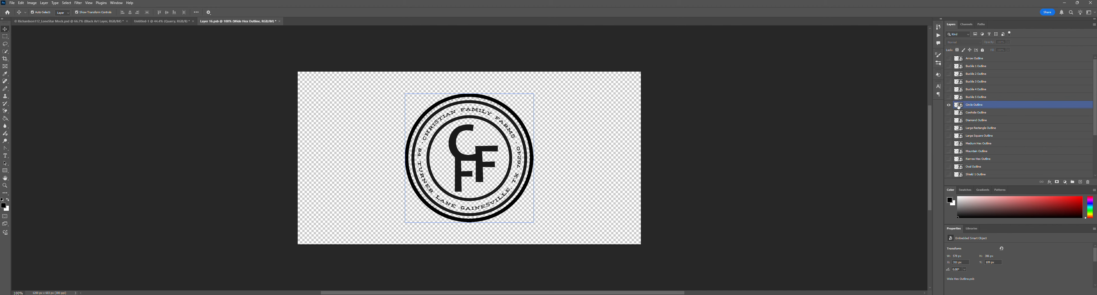
# Inside the Circle Outline smart object, replace the CFF circle logo with the red and blue We the People logo and hide the outline ring
pyautogui.doubleClick(959, 105)
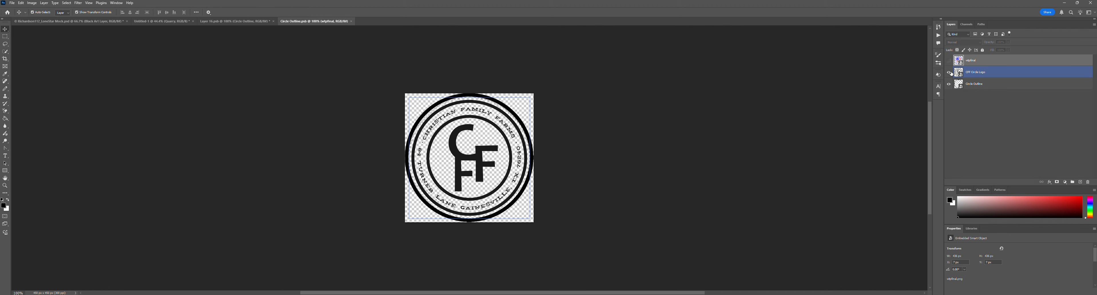
pyautogui.click(949, 73)
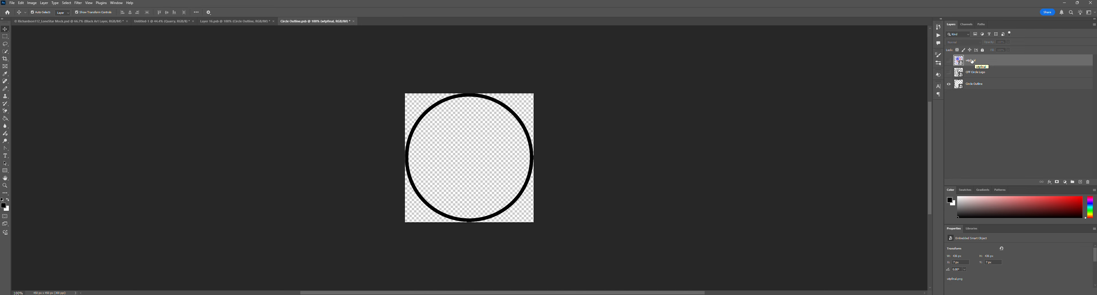
pyautogui.click(949, 61)
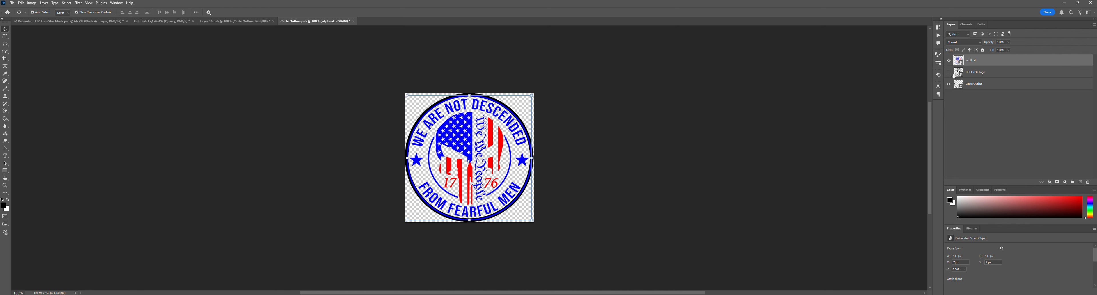
pyautogui.click(951, 84)
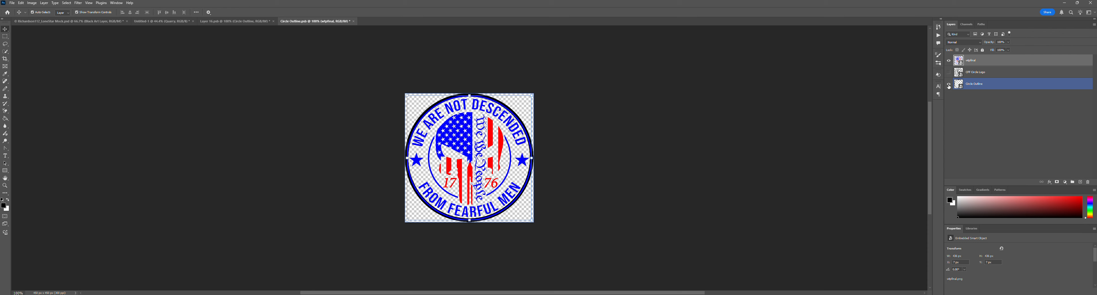
pyautogui.click(949, 84)
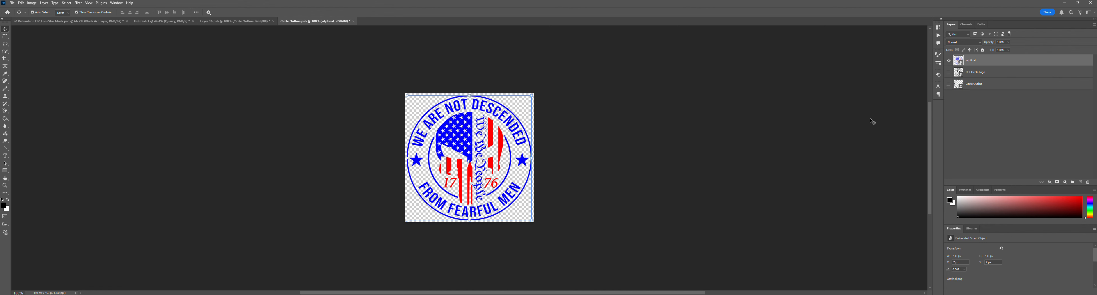
pyautogui.click(949, 84)
pyautogui.click(949, 86)
# Save and close the Circle Outline and Black Art Layer documents to update the artwork on the hat
pyautogui.click(354, 21)
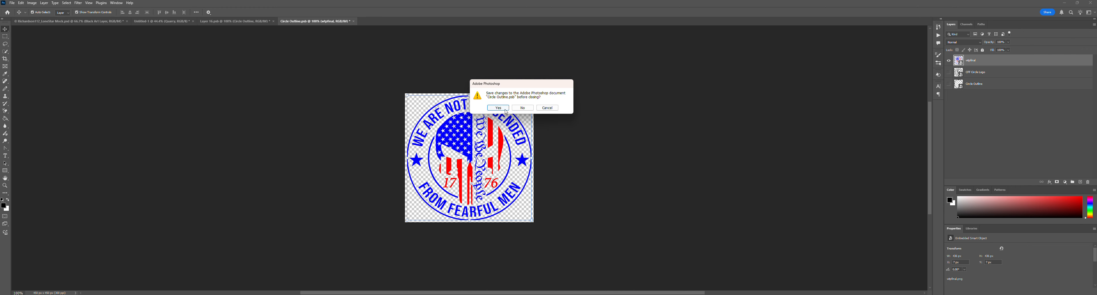
pyautogui.click(505, 110)
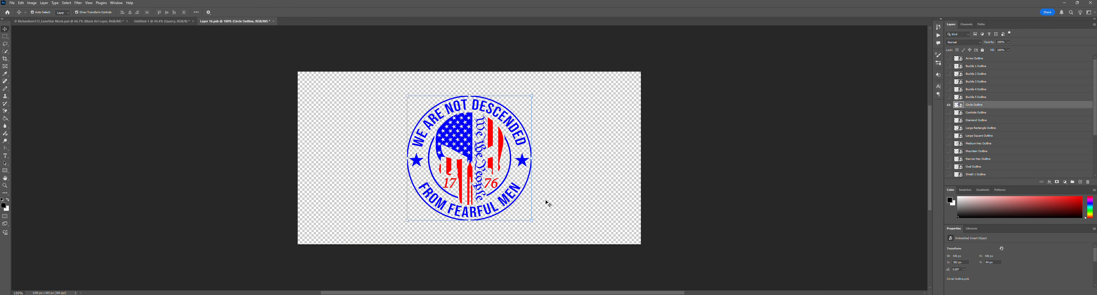
pyautogui.click(275, 22)
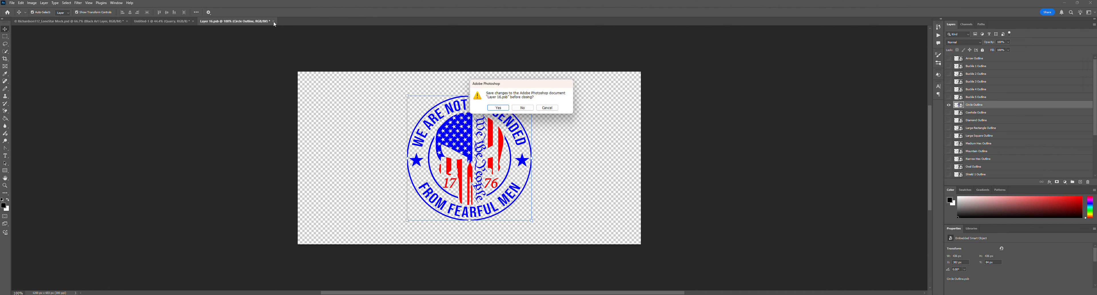
pyautogui.click(498, 108)
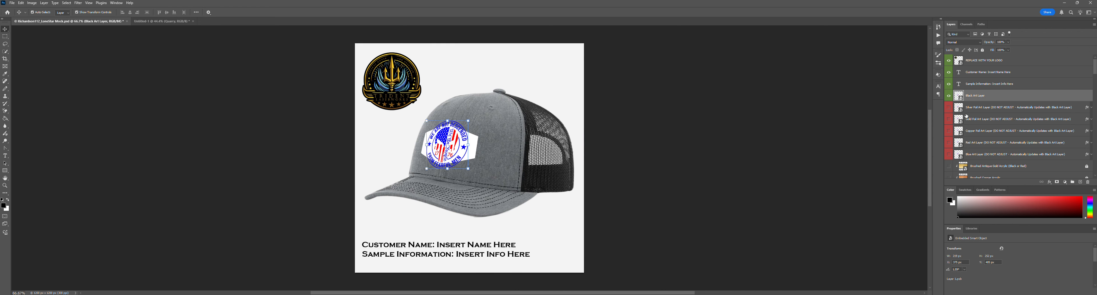
# Open the contents of the Patch Background Shapes smart object below the leatherette material layers
pyautogui.scroll(-10, 966, 115)
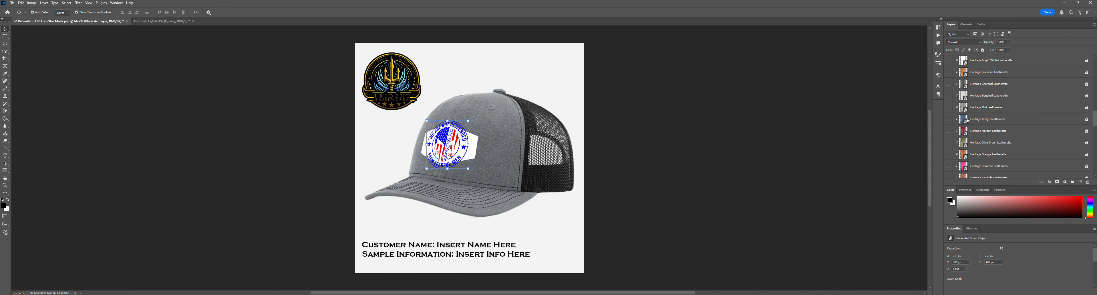
pyautogui.scroll(-5, 968, 121)
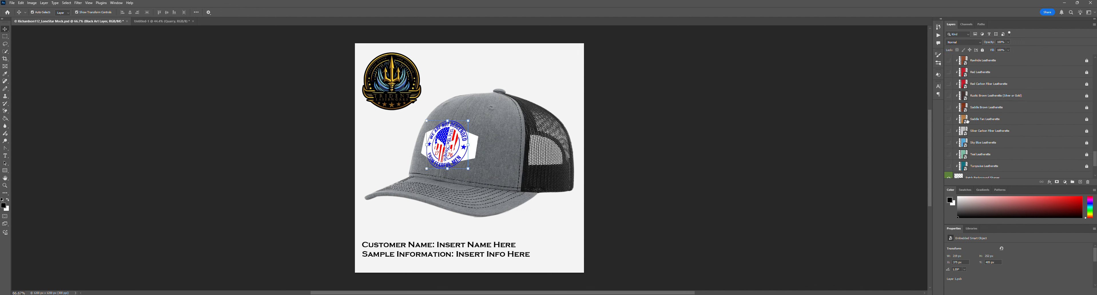
pyautogui.scroll(-2, 982, 128)
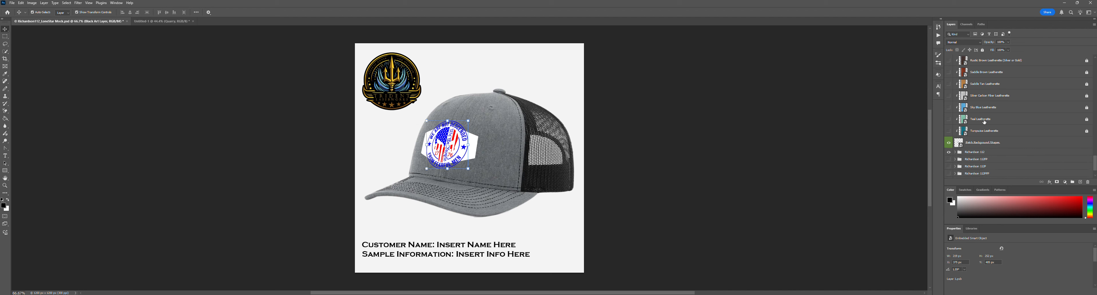
pyautogui.click(979, 132)
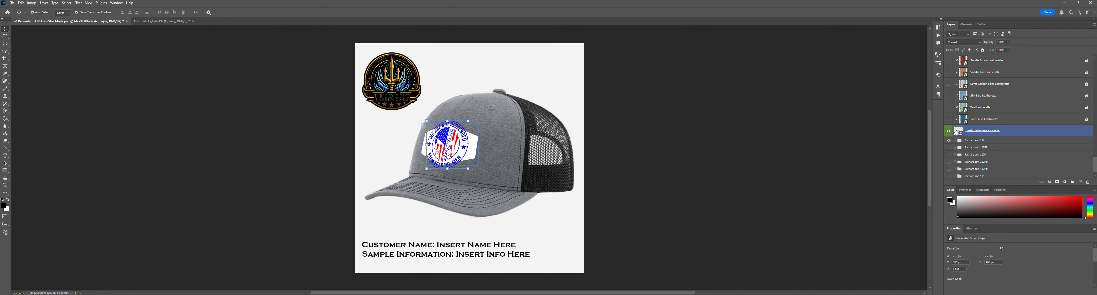
pyautogui.doubleClick(957, 131)
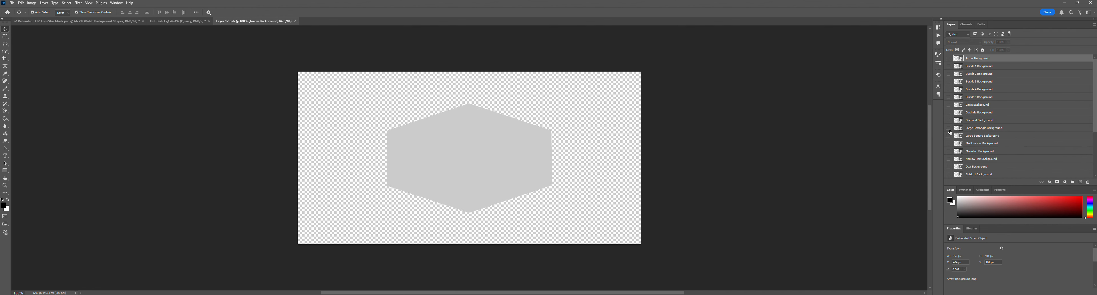
# Replace the Wide Hex Background with the Circle Background, saving and closing the patch shape document
pyautogui.scroll(-4, 959, 123)
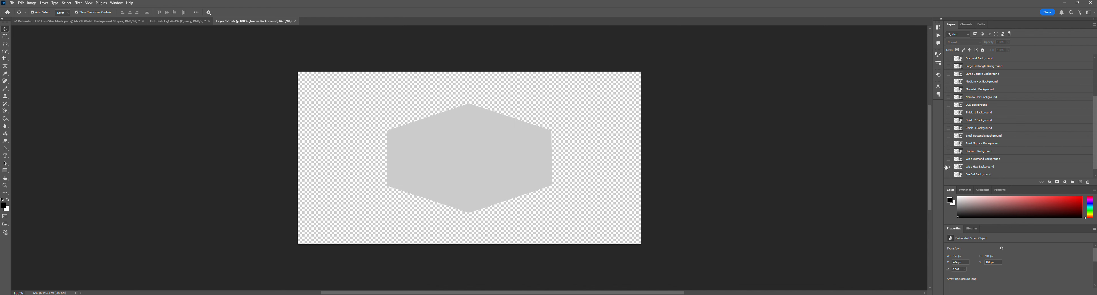
pyautogui.click(947, 166)
pyautogui.scroll(4, 951, 161)
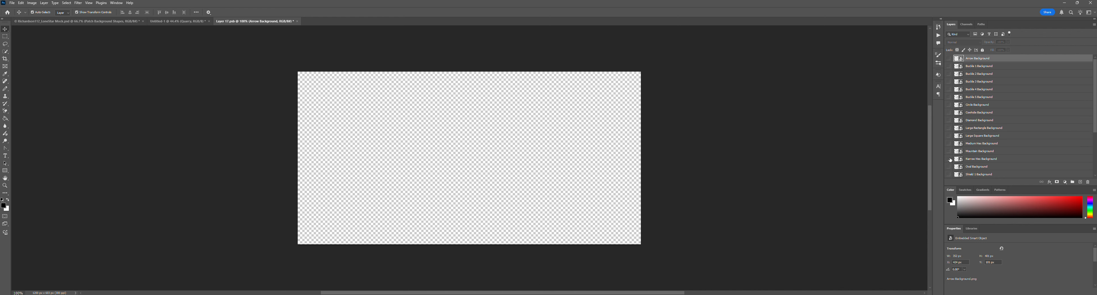
pyautogui.click(949, 105)
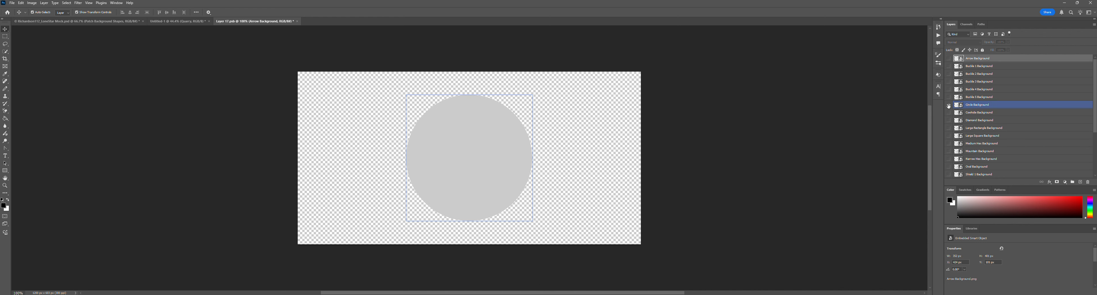
pyautogui.click(297, 21)
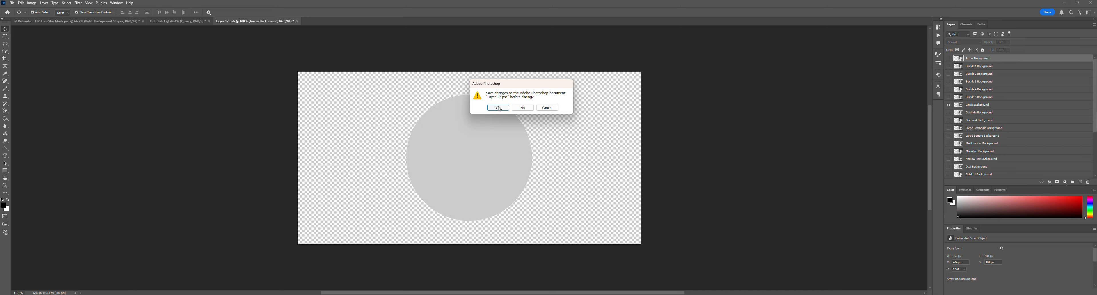
pyautogui.click(498, 108)
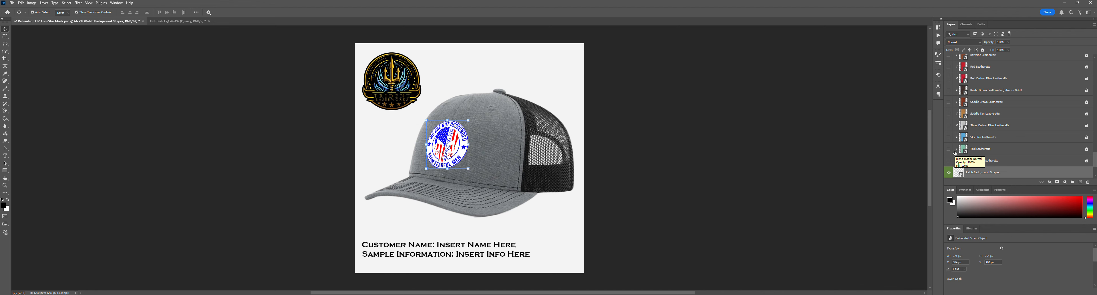
# Open the Black Art Layer's contents again and open the Circle Outline smart object inside it
pyautogui.scroll(10, 950, 145)
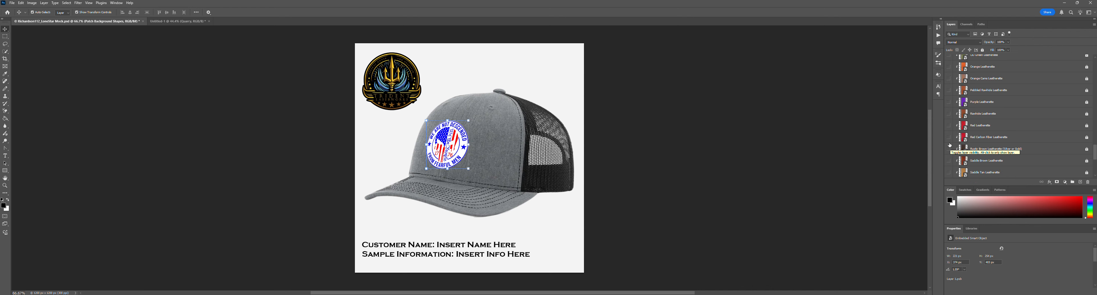
pyautogui.scroll(10, 949, 143)
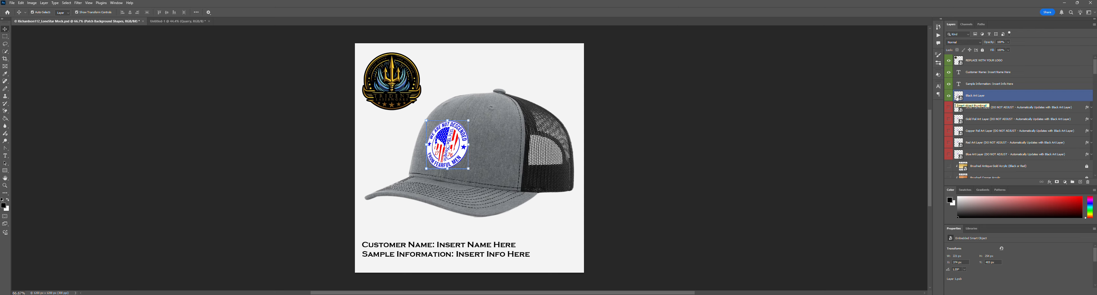
pyautogui.doubleClick(958, 96)
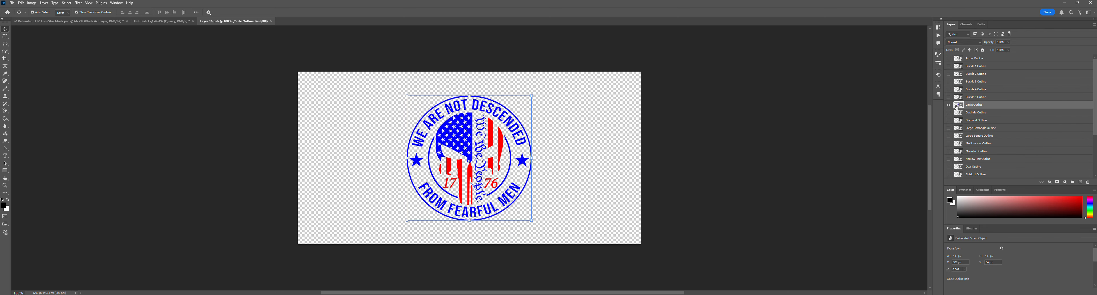
pyautogui.doubleClick(958, 104)
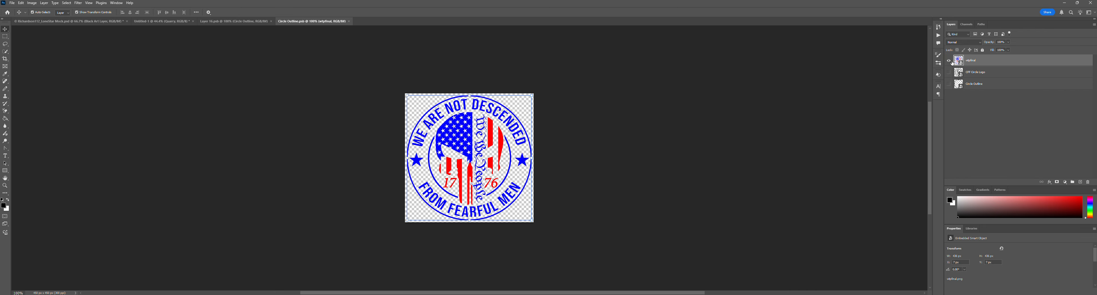
# Replace the skull artwork with the CFF circle logo, saving and closing the Circle Outline and Black Art Layer documents
pyautogui.click(949, 62)
pyautogui.click(949, 72)
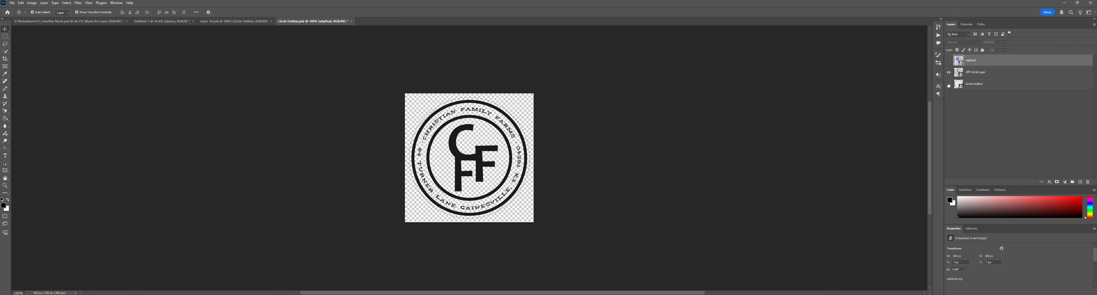
pyautogui.click(351, 21)
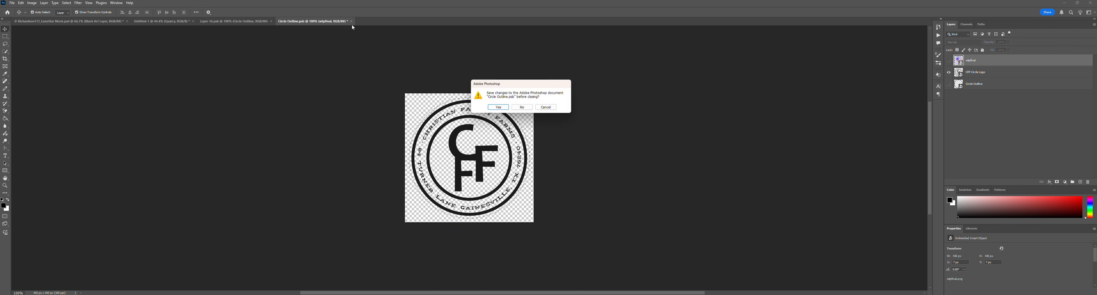
pyautogui.click(499, 107)
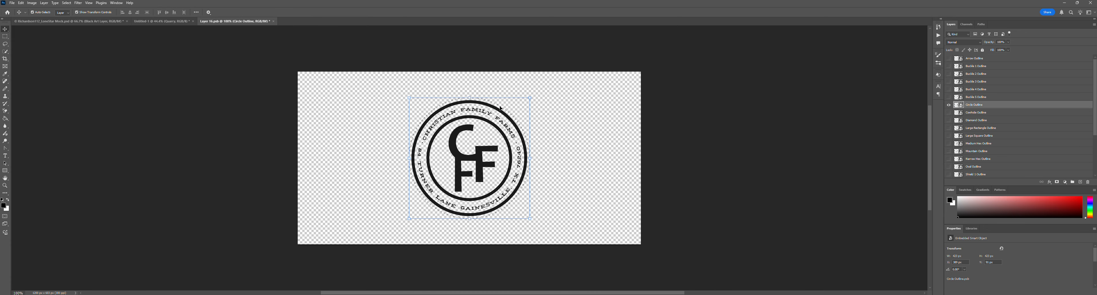
pyautogui.click(274, 21)
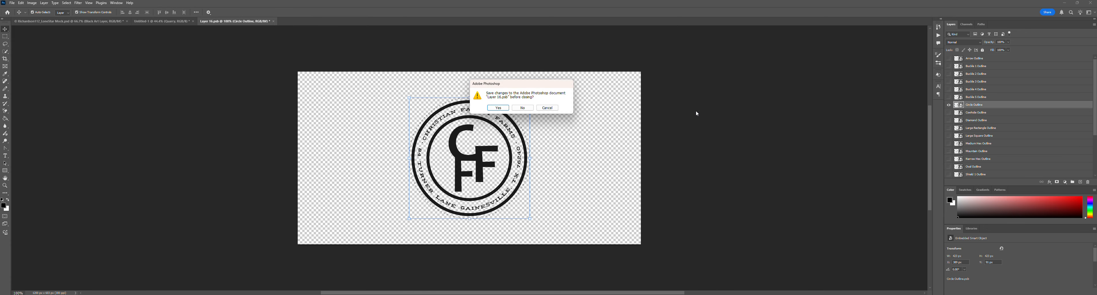
pyautogui.press('Return')
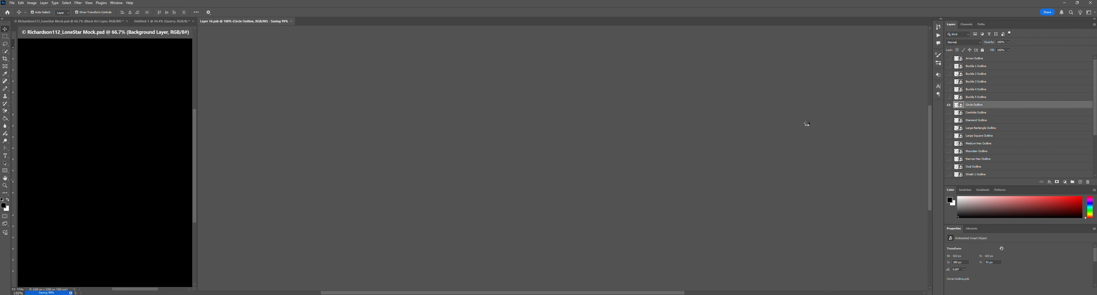
# Hide the White Acrylic material and preview a few patterned leatherettes on the patch one at a time, hiding each again
pyautogui.scroll(-4, 947, 138)
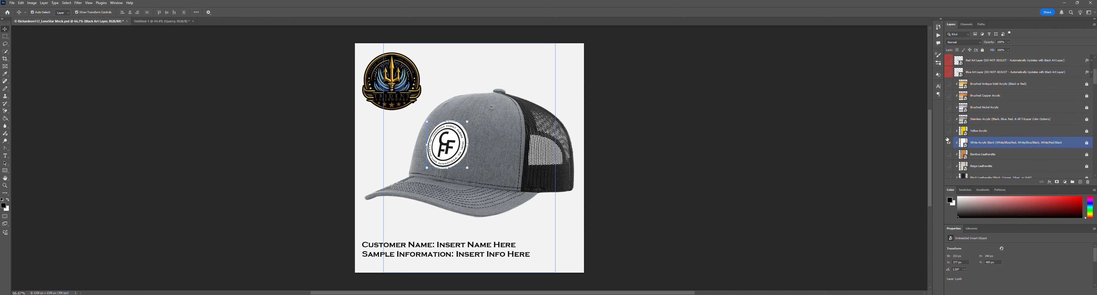
pyautogui.click(948, 143)
pyautogui.scroll(-5, 947, 140)
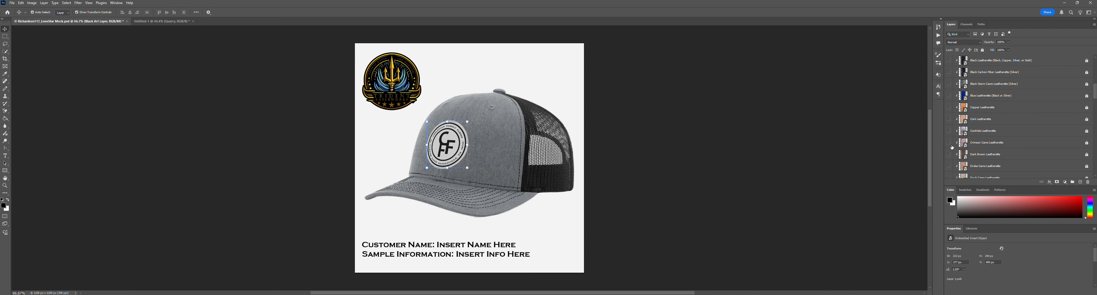
pyautogui.click(949, 131)
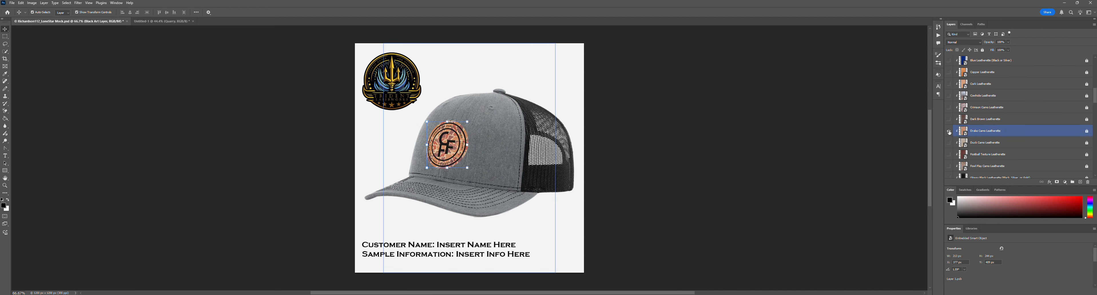
pyautogui.click(949, 132)
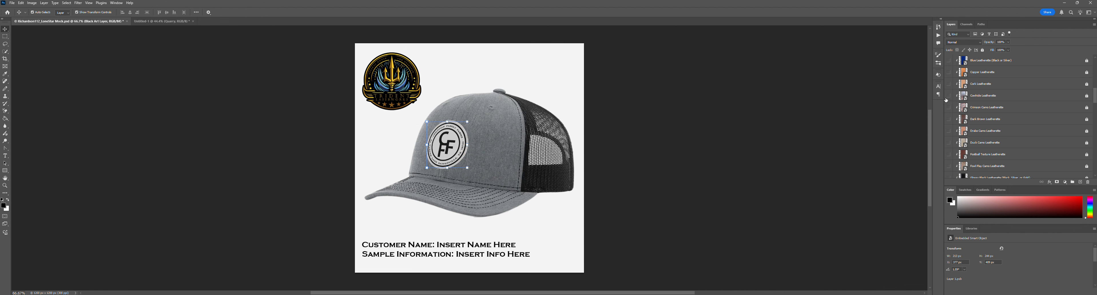
pyautogui.click(949, 95)
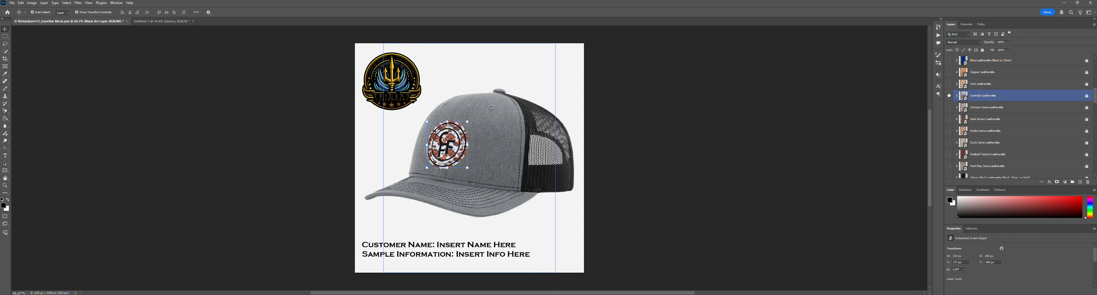
pyautogui.click(949, 95)
pyautogui.scroll(-3, 956, 110)
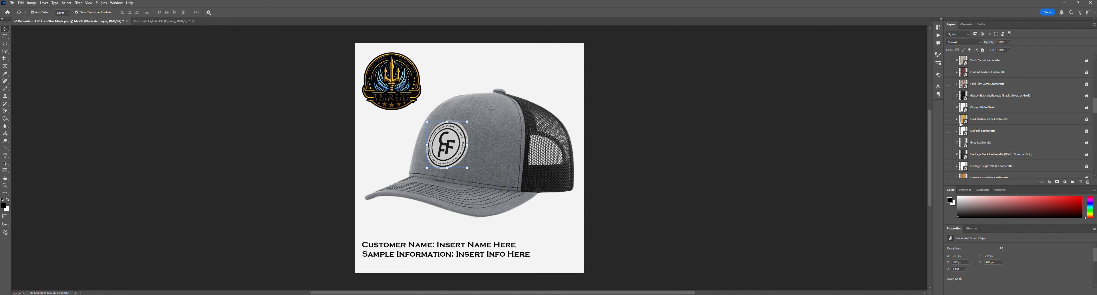
pyautogui.click(949, 143)
pyautogui.click(949, 143)
# Preview the camo leatherette below Light Brown and the orange-brown rawhide leatherette on the patch, hiding each again
pyautogui.scroll(-4, 948, 146)
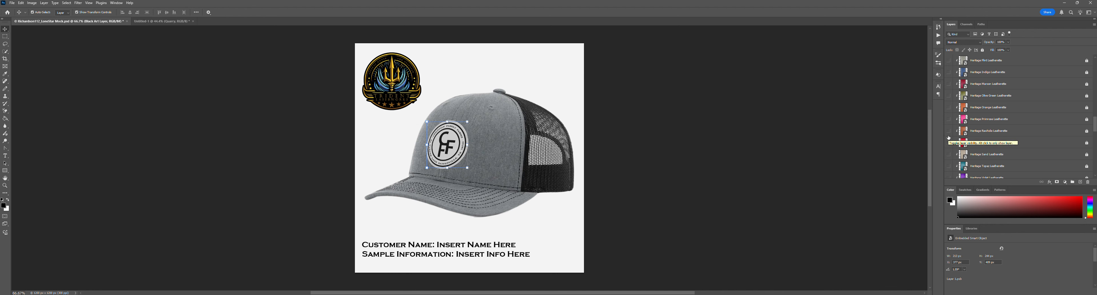
pyautogui.scroll(-2, 949, 137)
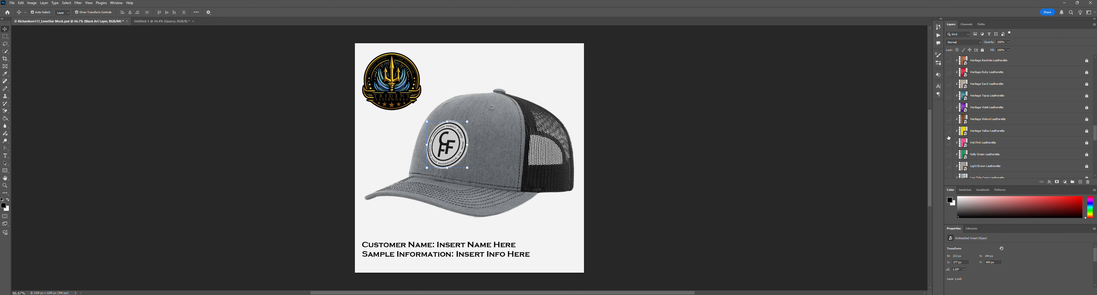
pyautogui.scroll(-2, 949, 137)
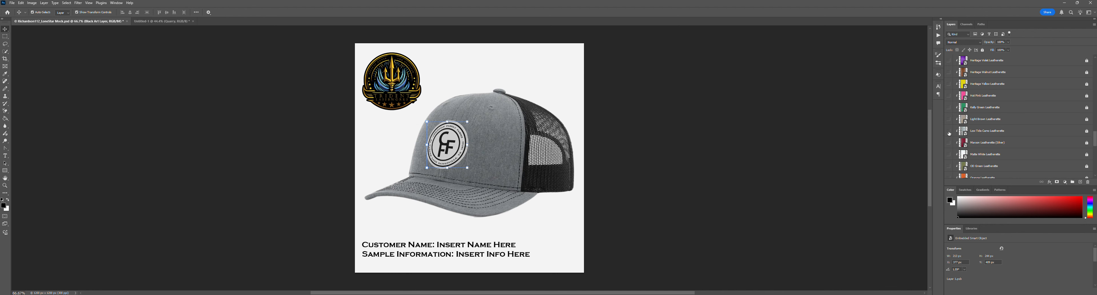
pyautogui.click(949, 132)
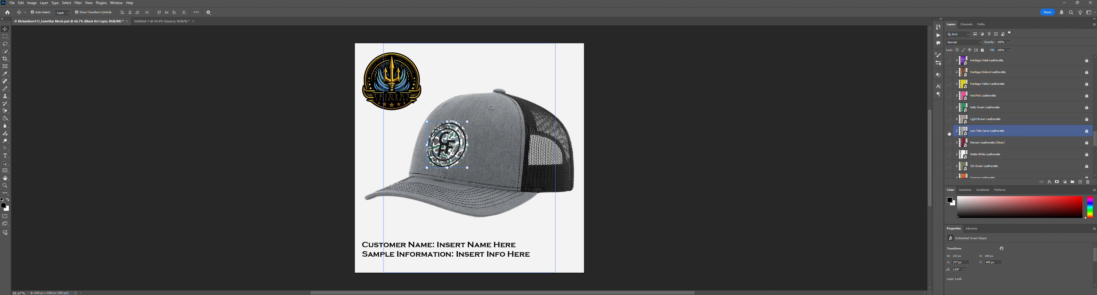
pyautogui.click(949, 132)
pyautogui.scroll(-2, 949, 133)
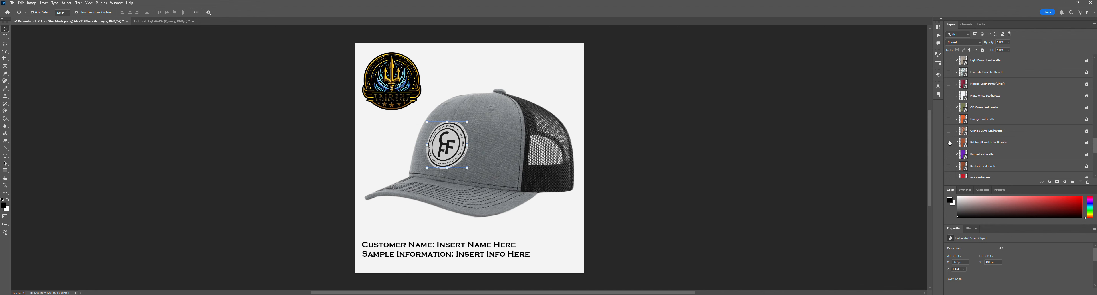
pyautogui.click(950, 143)
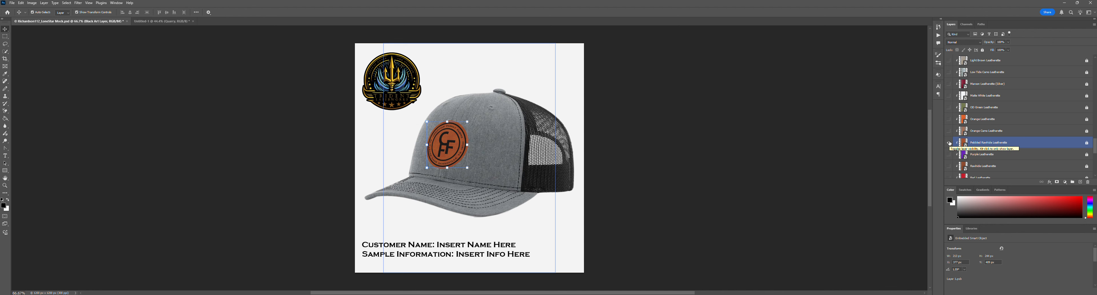
pyautogui.click(950, 143)
# Show the dark brown leatherette that engraves silver or gold on the patch and hide the Black Art Layer
pyautogui.scroll(-2, 950, 143)
pyautogui.click(950, 143)
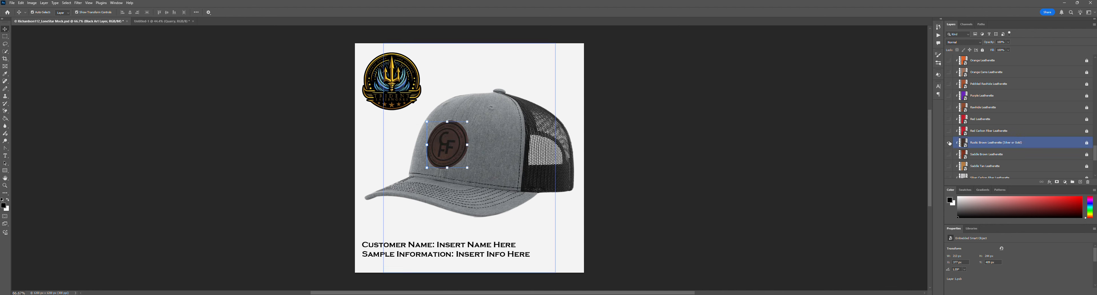
pyautogui.scroll(6, 950, 143)
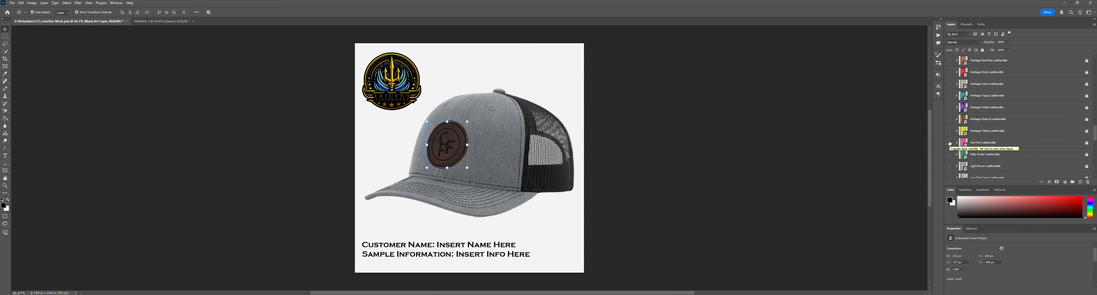
pyautogui.scroll(6, 950, 143)
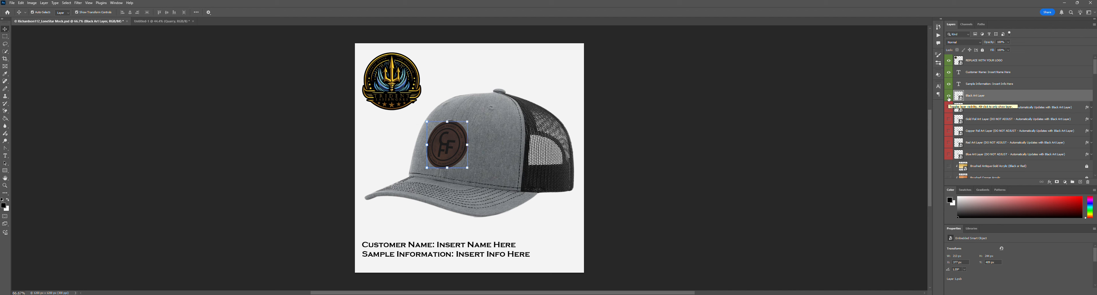
pyautogui.click(949, 96)
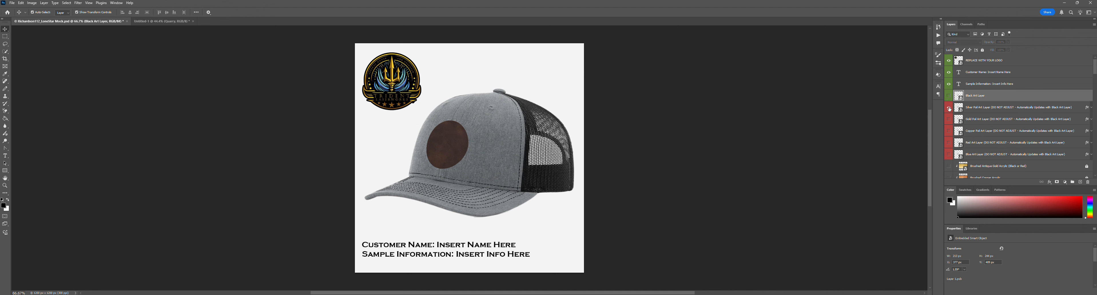
# Compare the silver and gold art layers on the brown patch, hiding each again
pyautogui.click(949, 108)
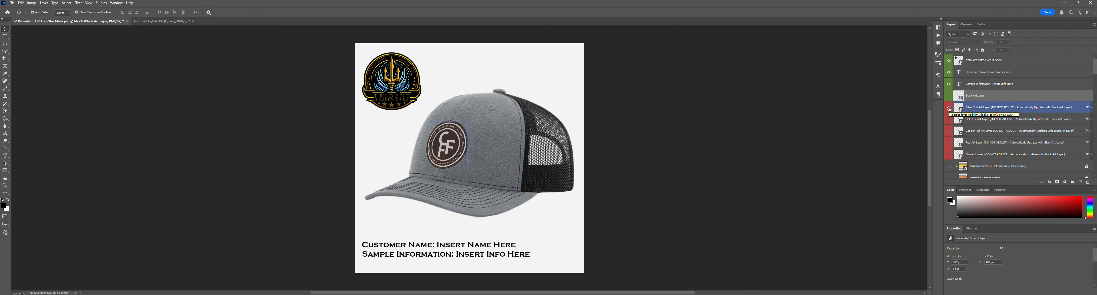
pyautogui.click(949, 108)
pyautogui.click(949, 120)
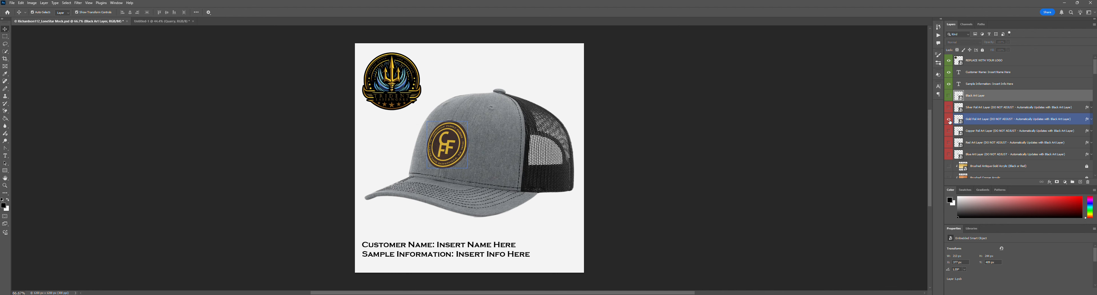
pyautogui.click(949, 120)
pyautogui.click(949, 109)
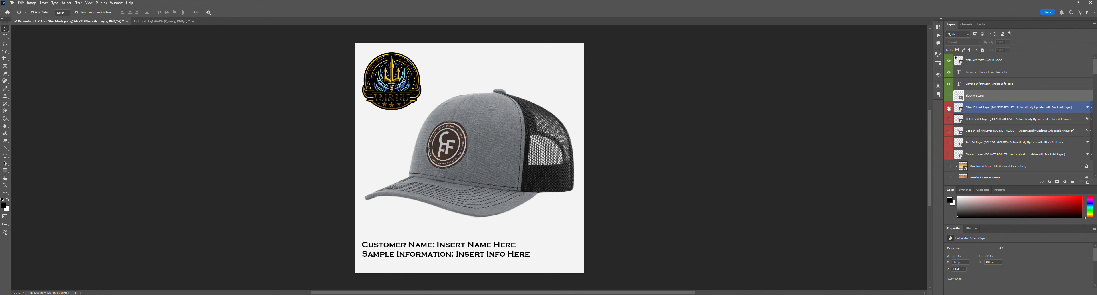
pyautogui.click(949, 108)
pyautogui.click(949, 120)
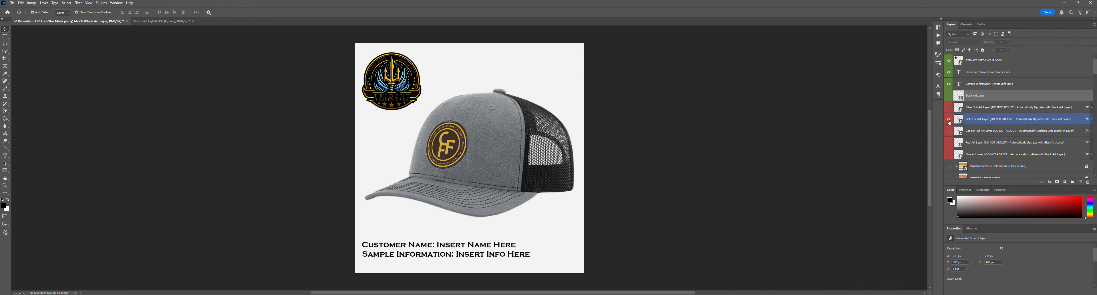
pyautogui.click(950, 122)
# Show the Black Leatherette material and preview the copper art layer on it, hiding the copper artwork again
pyautogui.scroll(-4, 949, 119)
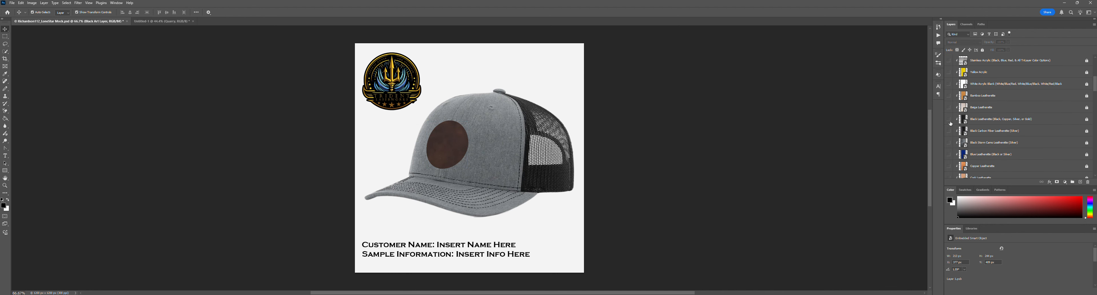
pyautogui.click(950, 121)
pyautogui.scroll(4, 949, 121)
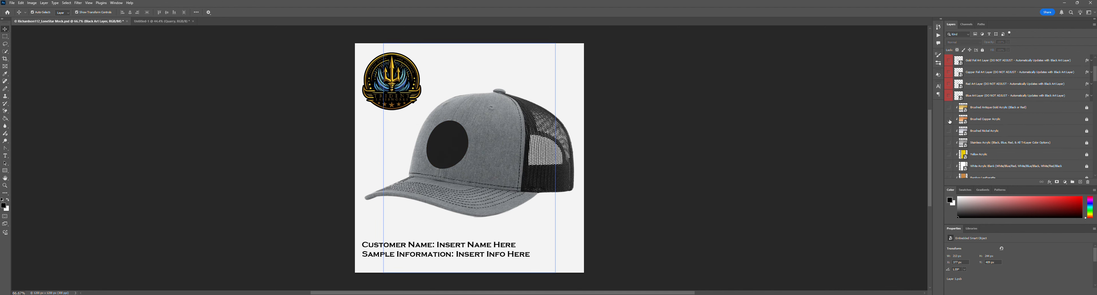
pyautogui.click(949, 131)
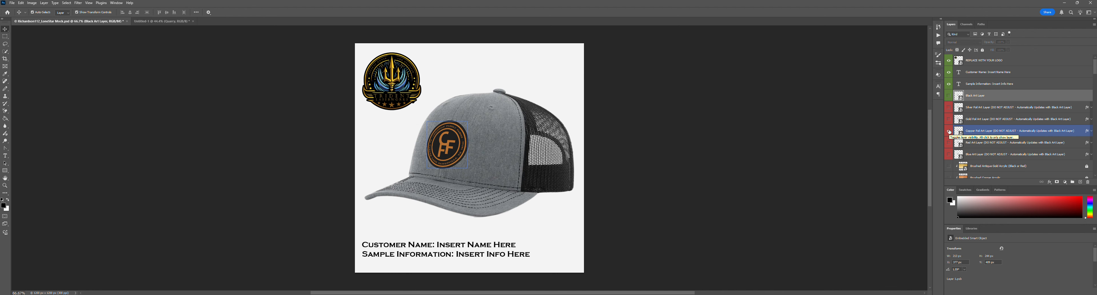
pyautogui.click(949, 96)
pyautogui.click(949, 96)
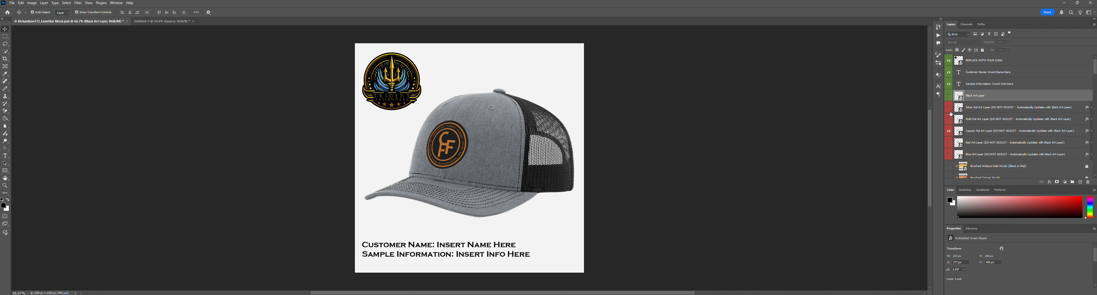
pyautogui.click(949, 131)
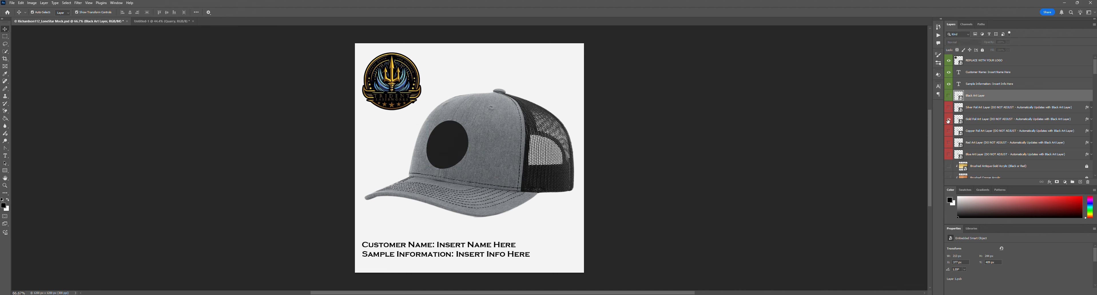
# Preview the gold art layer on the black patch and replace it with the silver art layer
pyautogui.click(948, 120)
pyautogui.click(949, 120)
pyautogui.click(949, 110)
# Swap the Black Leatherette for the Black Carbon Fiber Leatherette and inspect the engraved patch up close
pyautogui.scroll(-5, 949, 119)
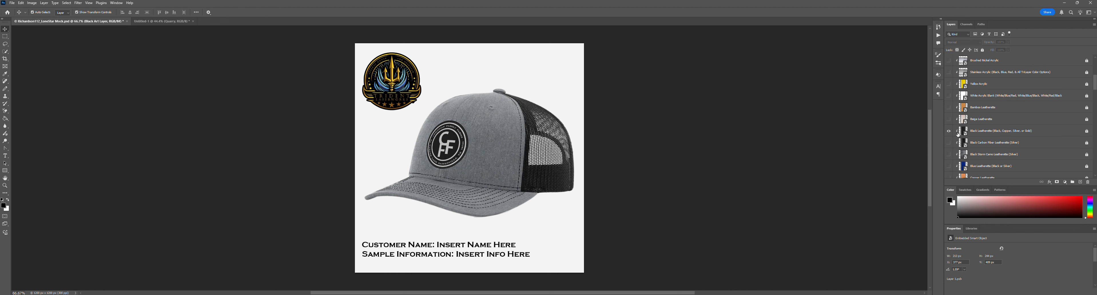
pyautogui.click(949, 119)
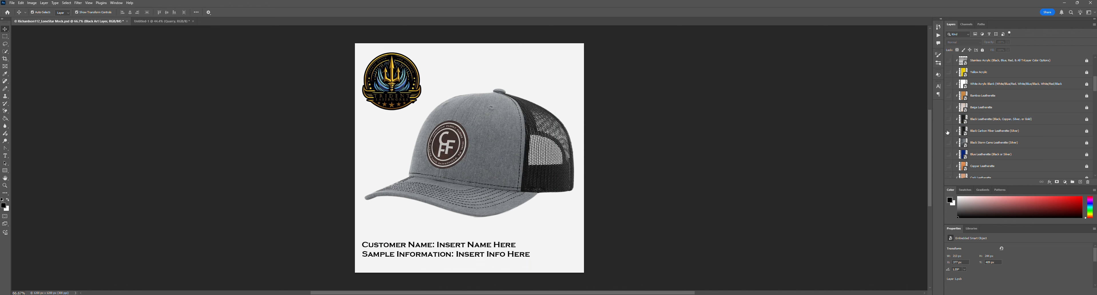
pyautogui.click(949, 132)
pyautogui.scroll(5, 950, 128)
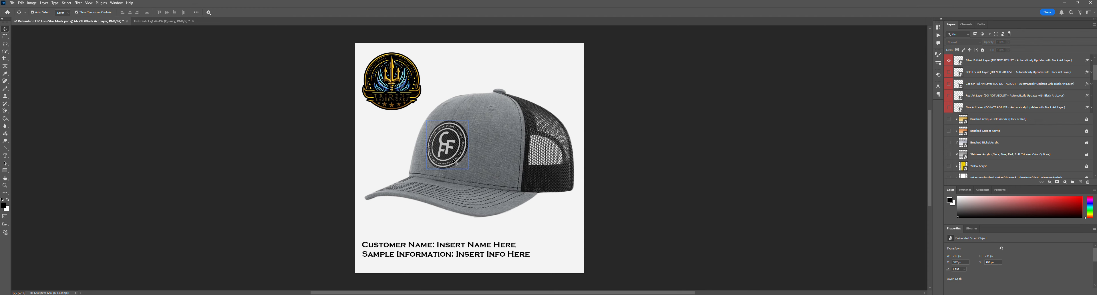
pyautogui.scroll(3, 454, 154)
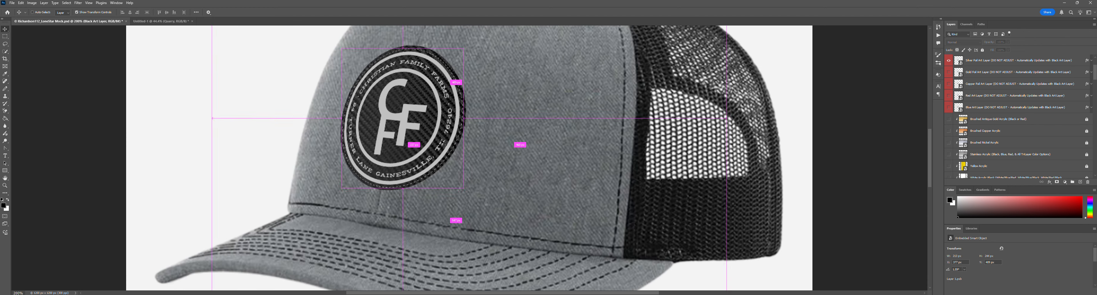
pyautogui.scroll(3, 421, 136)
pyautogui.scroll(-3, 423, 138)
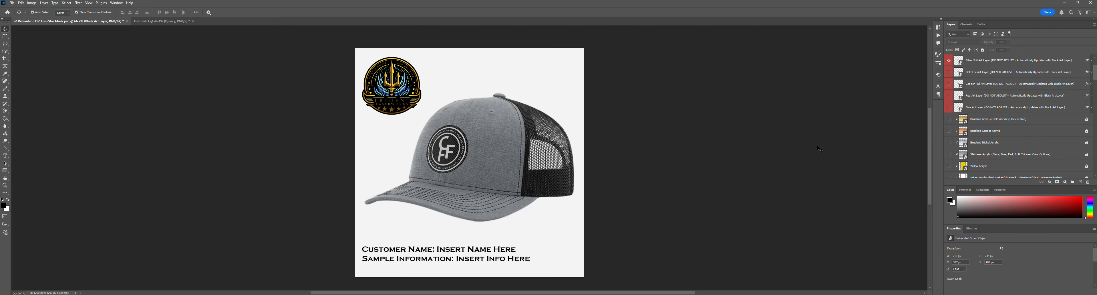
# Replace the silver art layer on the carbon fiber patch with the Black Art Layer
pyautogui.click(949, 60)
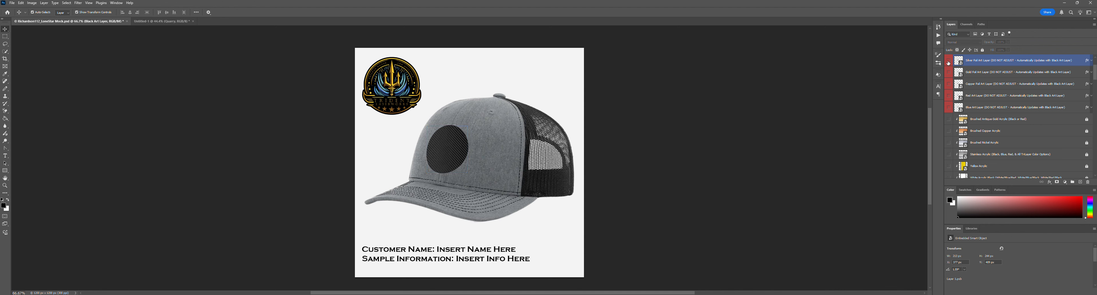
pyautogui.scroll(1, 950, 77)
pyautogui.click(949, 60)
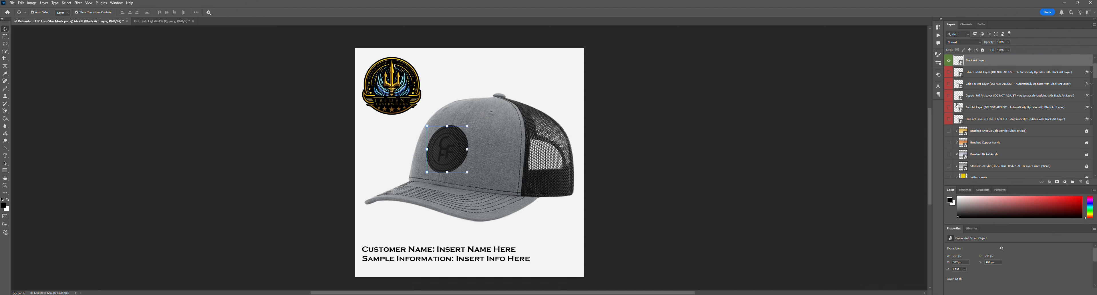
# Hide the Black Carbon Fiber Leatherette and show the Heritage Bright White Leatherette on the patch
pyautogui.scroll(-5, 951, 106)
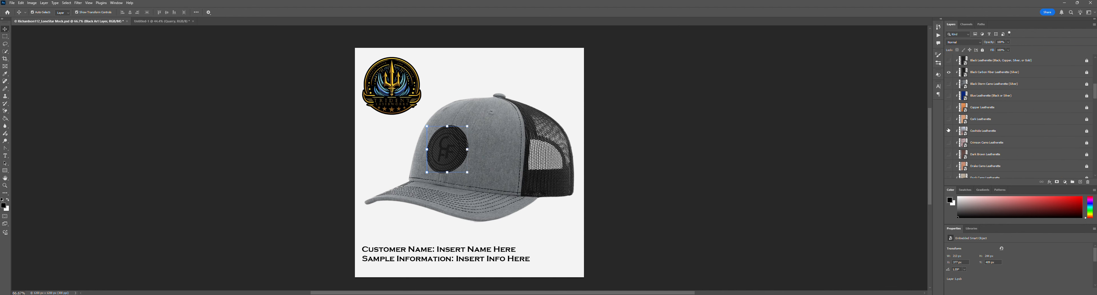
pyautogui.scroll(3, 946, 117)
pyautogui.click(949, 108)
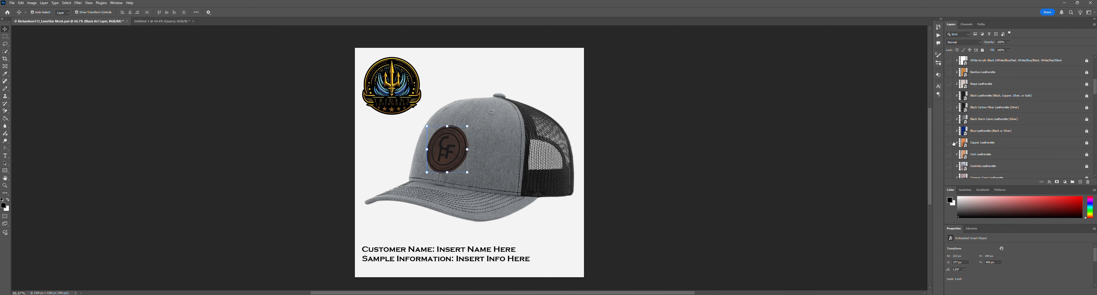
pyautogui.scroll(-7, 953, 143)
pyautogui.scroll(-7, 953, 144)
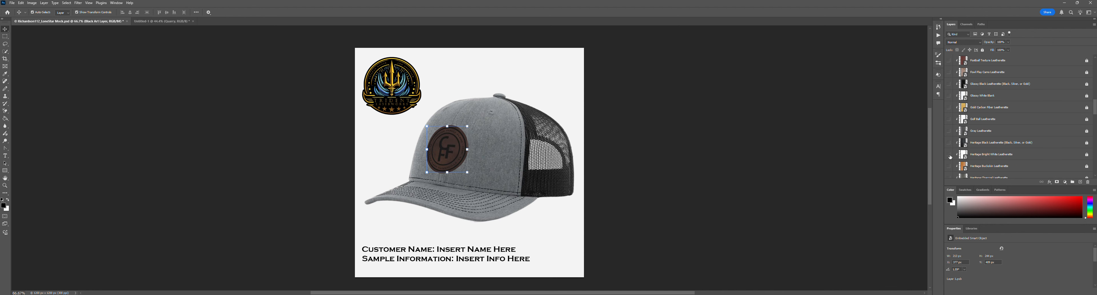
pyautogui.click(949, 155)
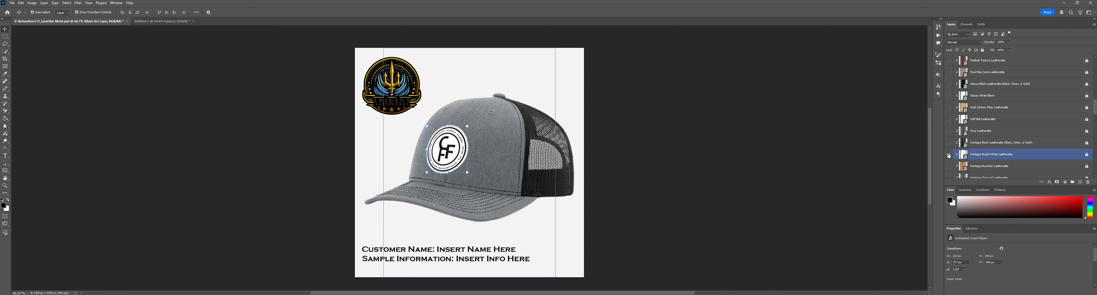
# Hide the gray Richardson hat and show the green hat with tan mesh in its place
pyautogui.scroll(-12, 949, 155)
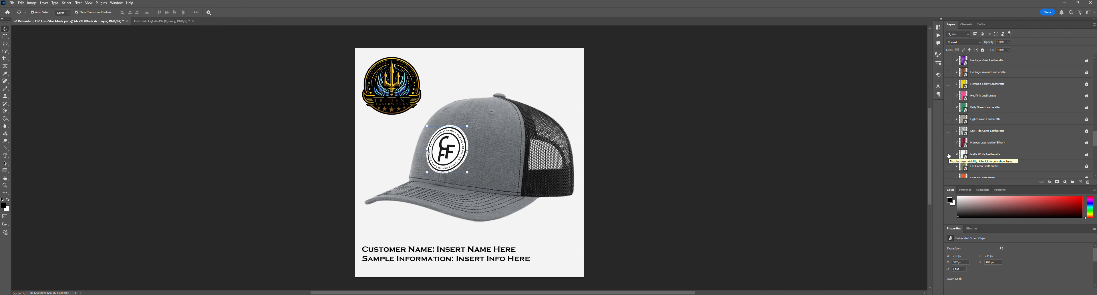
pyautogui.scroll(-7, 949, 155)
pyautogui.scroll(-3, 949, 155)
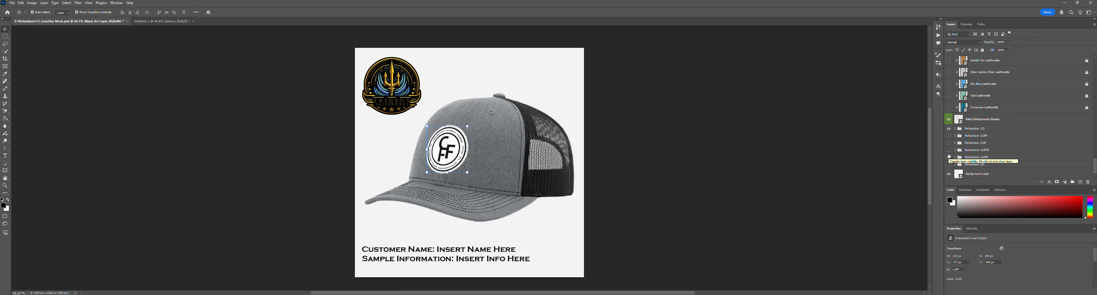
pyautogui.click(949, 130)
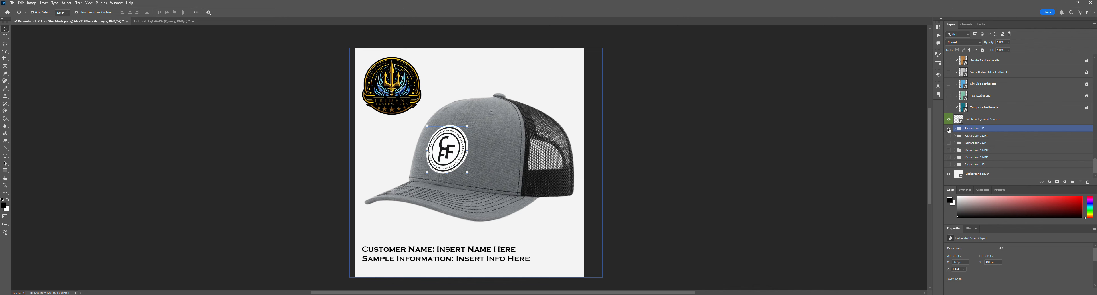
pyautogui.click(949, 129)
pyautogui.click(948, 136)
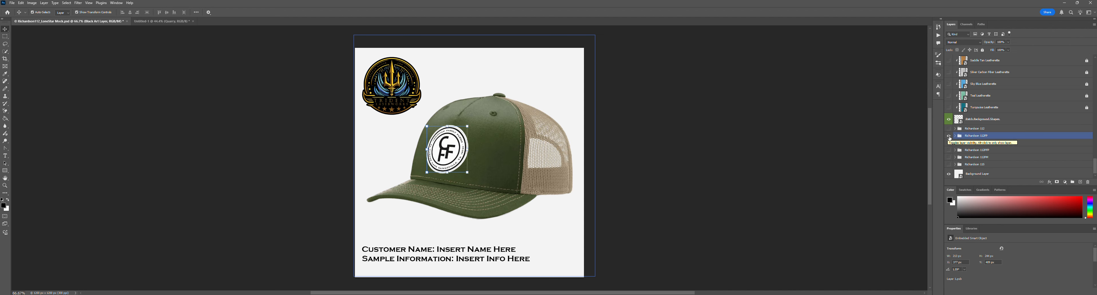
# Try the Rustic Brown Leatherette layer and hide the Heritage Bright White Leatherette on the green hat's patch
pyautogui.scroll(3, 949, 111)
pyautogui.click(949, 85)
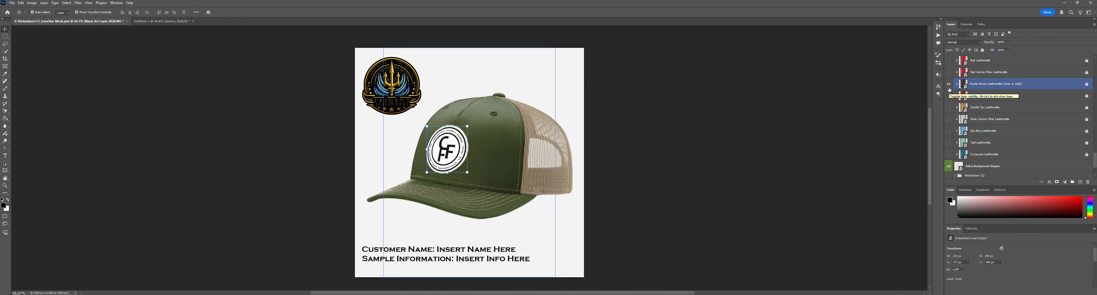
pyautogui.scroll(5, 949, 88)
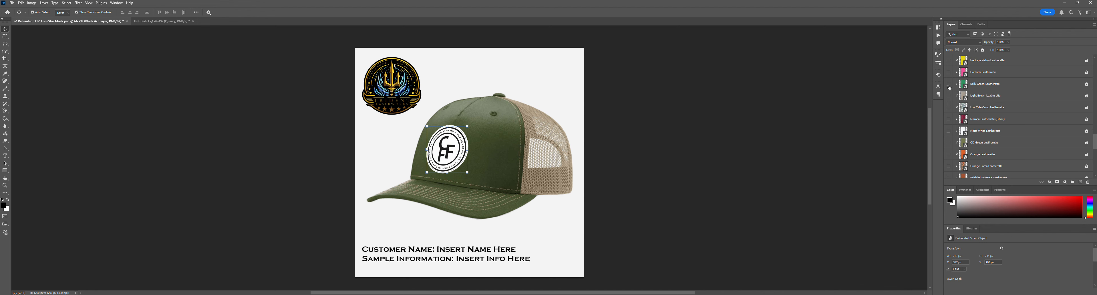
pyautogui.scroll(4, 949, 88)
pyautogui.scroll(-3, 949, 88)
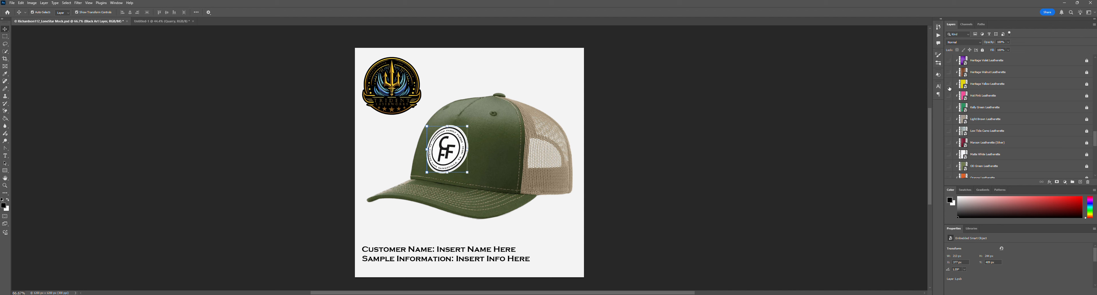
pyautogui.scroll(5, 949, 89)
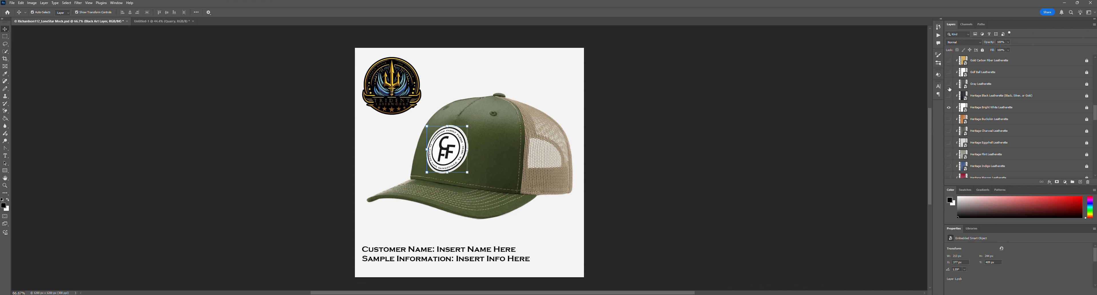
pyautogui.click(948, 108)
pyautogui.scroll(-4, 950, 113)
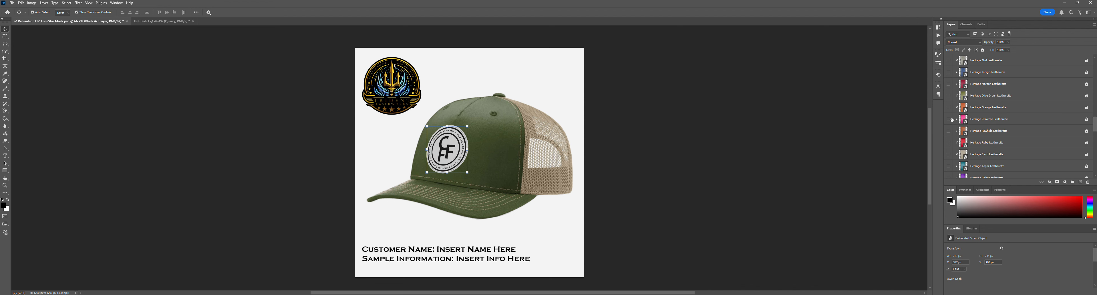
# Preview the Rawhide, Saddle Brown and Saddle Tan leatherettes on the green hat's patch, hiding each again
pyautogui.scroll(-4, 952, 120)
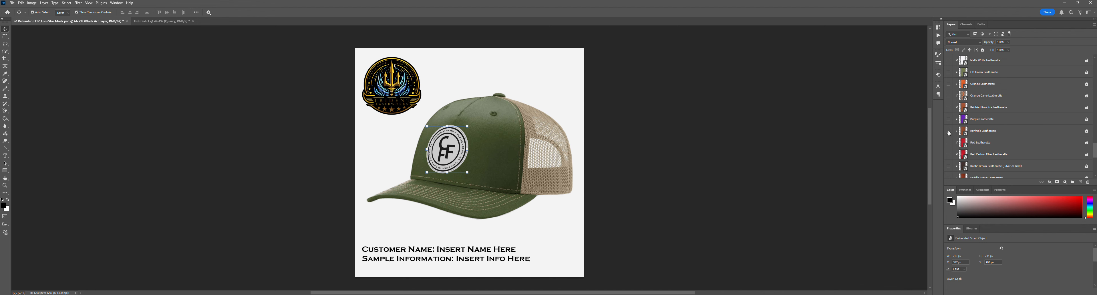
pyautogui.click(949, 132)
pyautogui.scroll(-2, 949, 133)
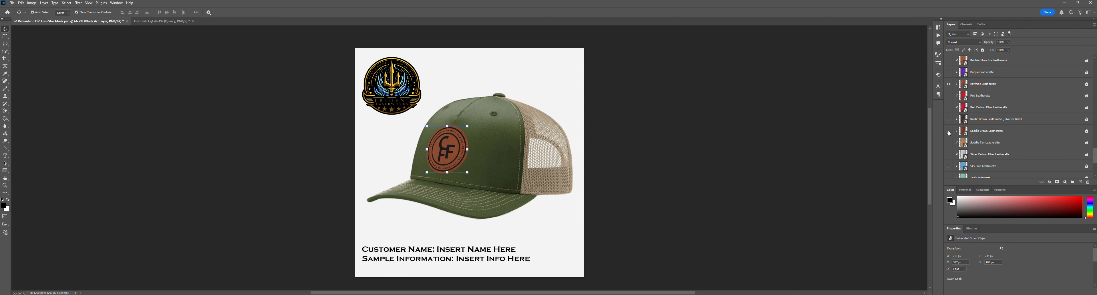
pyautogui.click(949, 84)
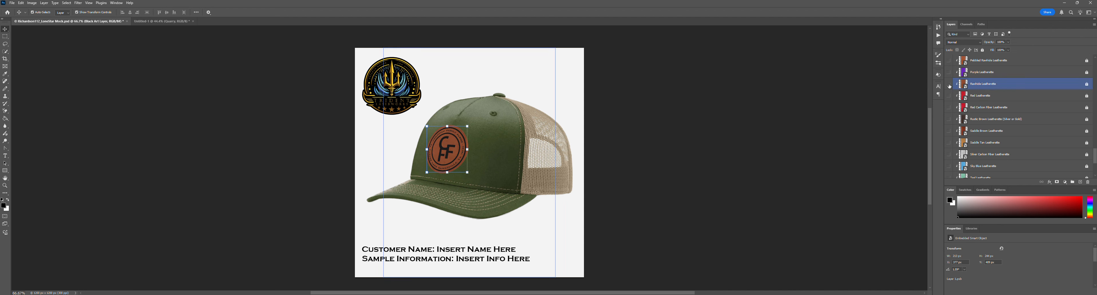
pyautogui.click(949, 132)
pyautogui.click(949, 132)
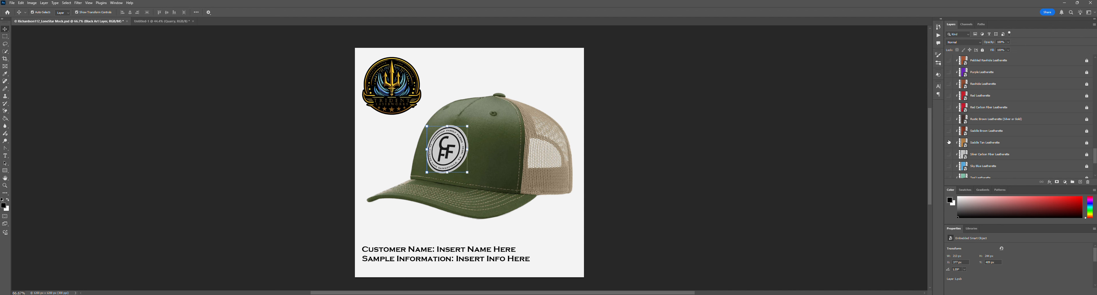
pyautogui.click(949, 143)
pyautogui.click(949, 142)
# Hide the green Richardson hat and show the dark blue camo hat with black mesh
pyautogui.scroll(-3, 949, 142)
pyautogui.scroll(-1, 949, 141)
pyautogui.click(950, 135)
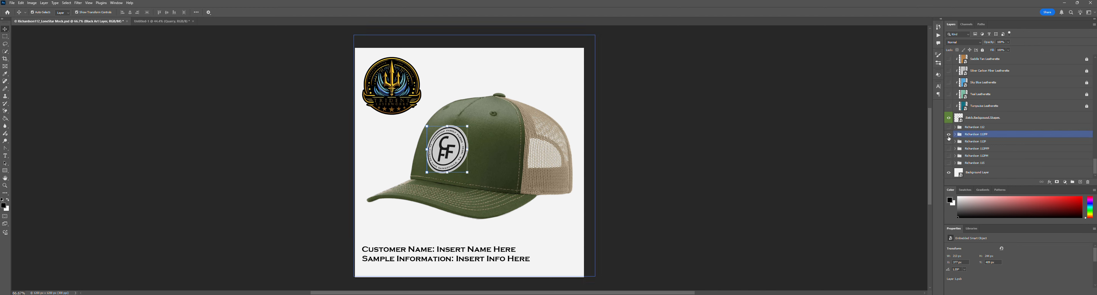
pyautogui.click(949, 134)
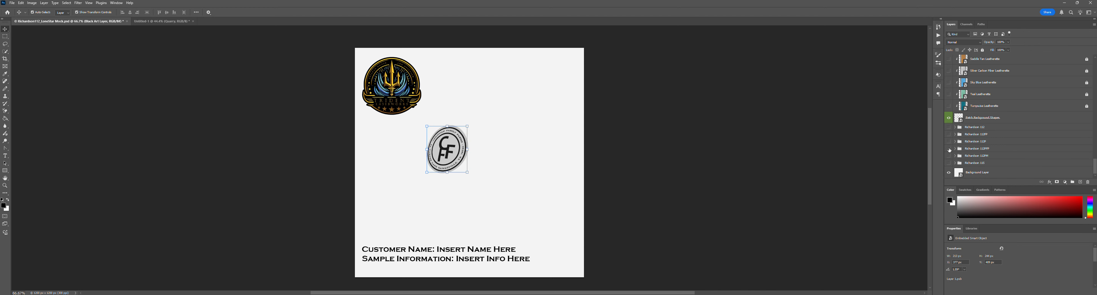
pyautogui.click(949, 149)
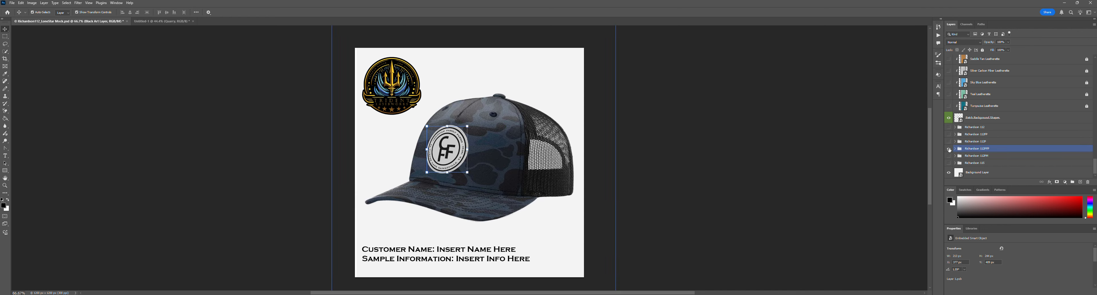
# Preview the Heritage Sand, Heritage Orange and Heritage Topaz leatherettes on the camo hat's patch, hiding each again
pyautogui.scroll(5, 949, 149)
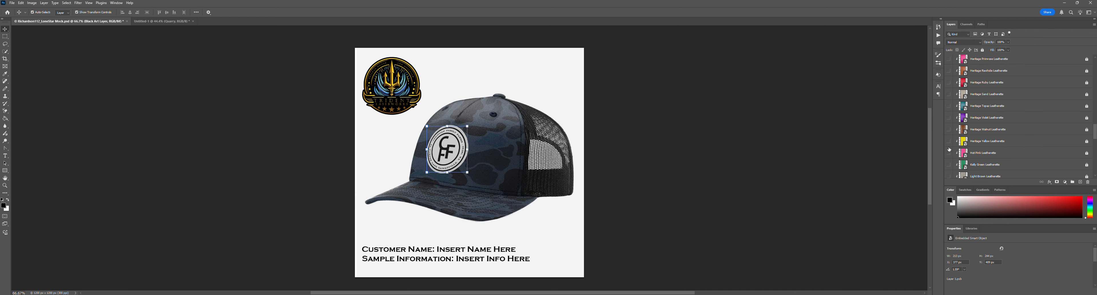
pyautogui.scroll(1, 949, 149)
pyautogui.click(949, 131)
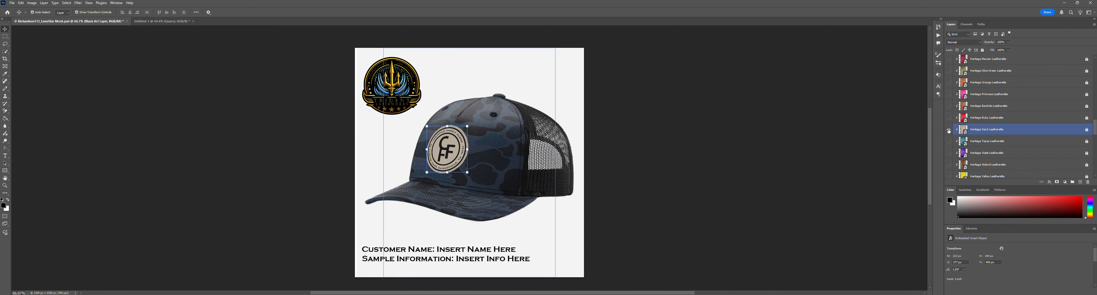
pyautogui.click(948, 130)
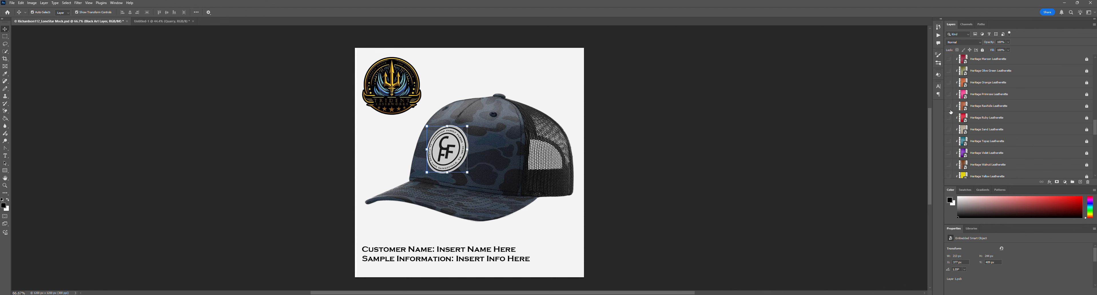
pyautogui.click(949, 83)
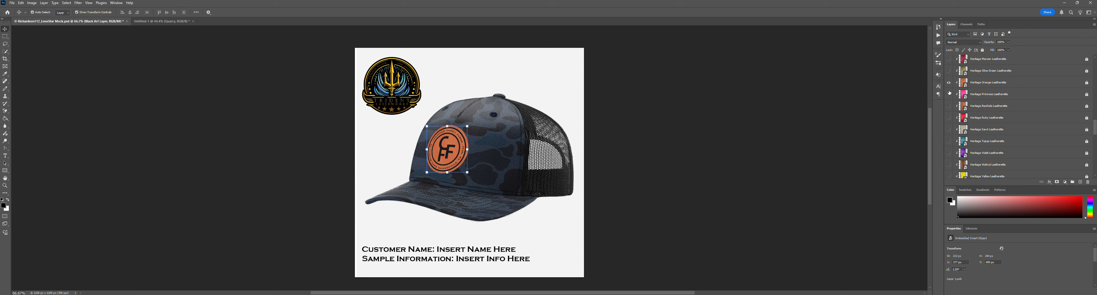
pyautogui.click(949, 84)
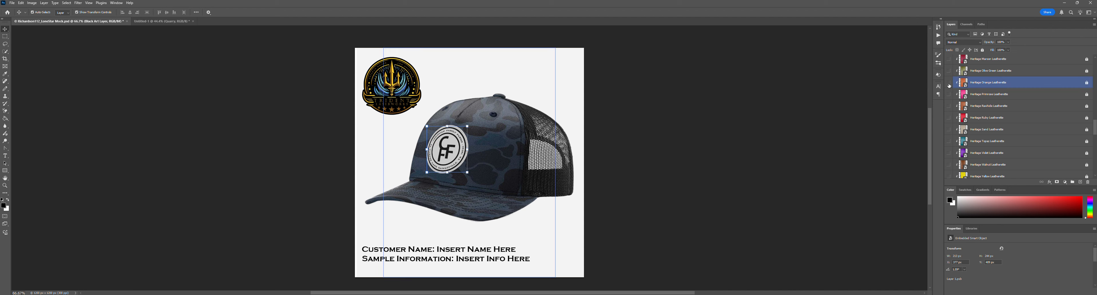
pyautogui.click(949, 142)
pyautogui.click(949, 141)
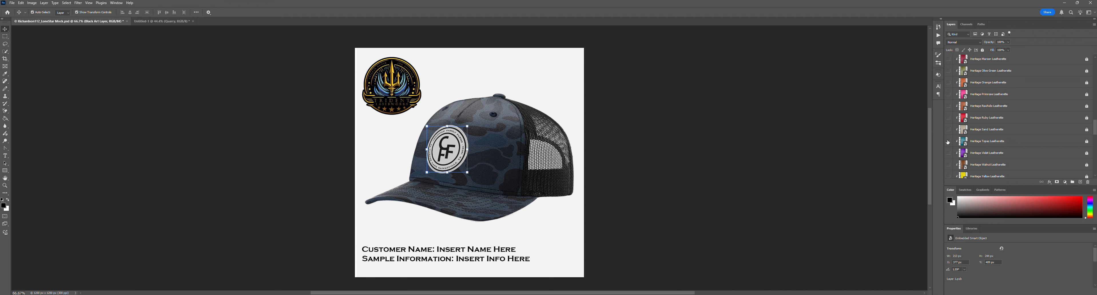
# Preview the Brushed Copper Acrylic material on the camo hat's patch and browse the other materials, hiding the copper again
pyautogui.scroll(10, 947, 140)
pyautogui.scroll(6, 947, 140)
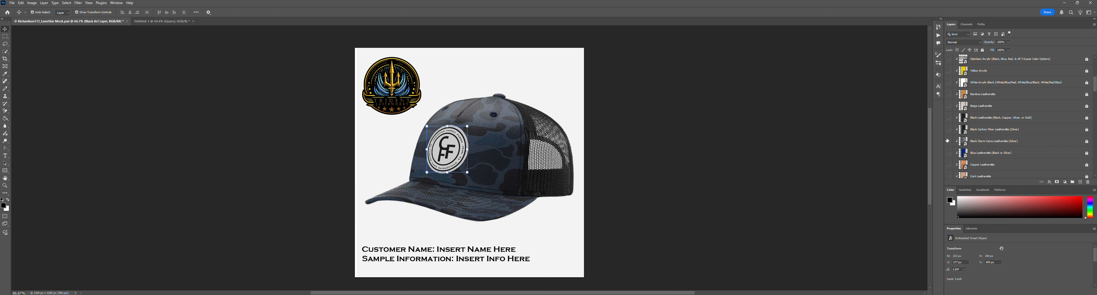
pyautogui.click(948, 129)
pyautogui.scroll(2, 949, 130)
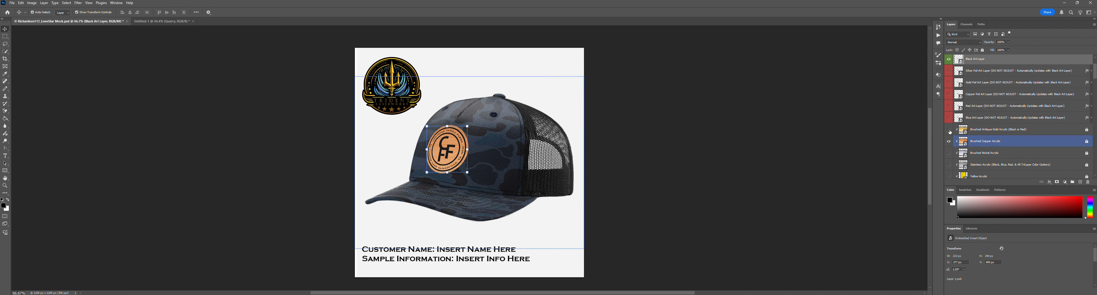
pyautogui.scroll(-7, 950, 132)
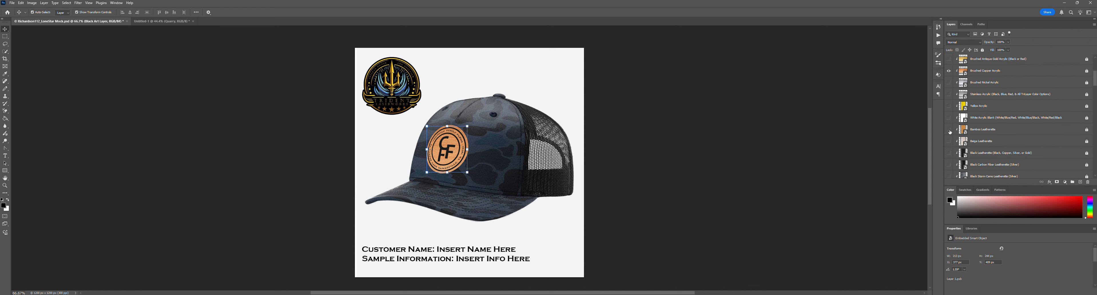
pyautogui.scroll(-12, 950, 132)
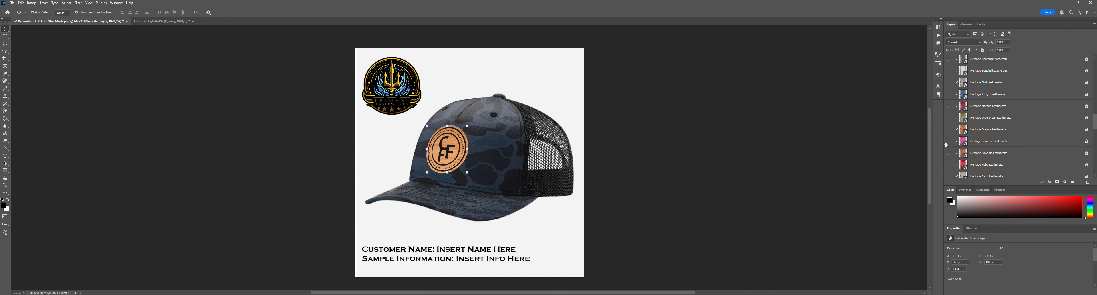
pyautogui.scroll(6, 954, 102)
pyautogui.scroll(8, 957, 104)
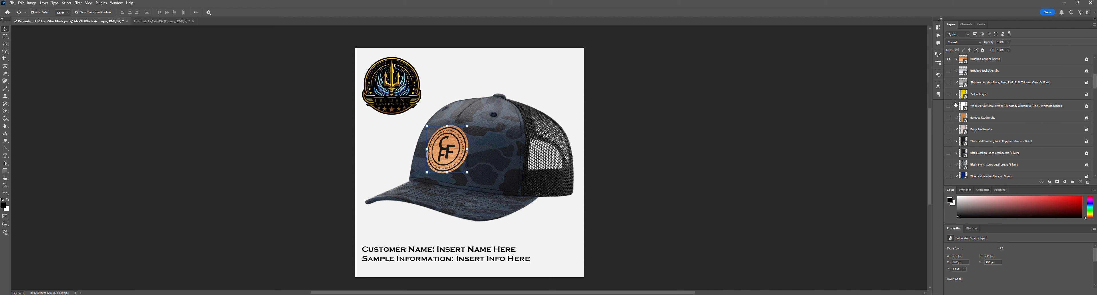
pyautogui.click(949, 131)
pyautogui.click(949, 131)
# Open the Black Art Layer's embedded patch artwork for editing
pyautogui.scroll(2, 949, 132)
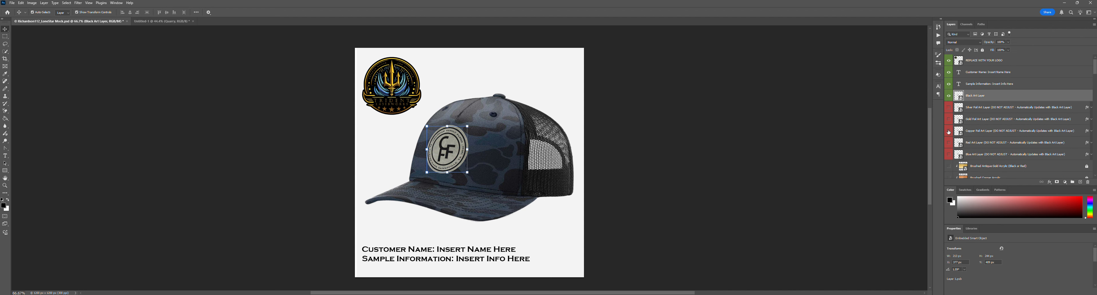
pyautogui.click(949, 94)
pyautogui.doubleClick(957, 96)
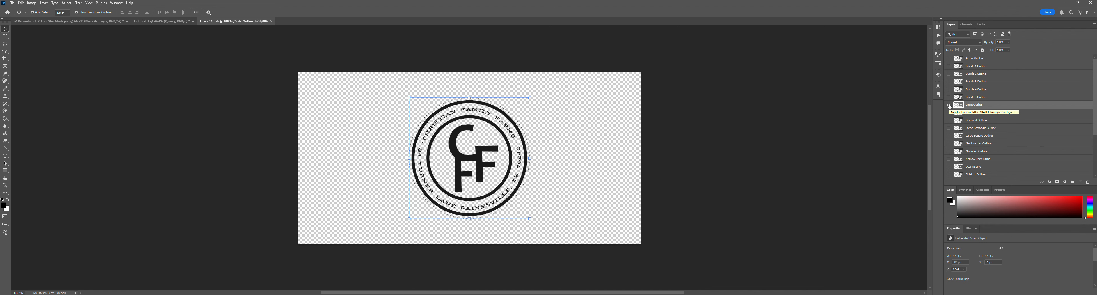
# Replace the Circle Outline with the Arrow Outline in the patch artwork, then save and close the embedded file
pyautogui.click(949, 105)
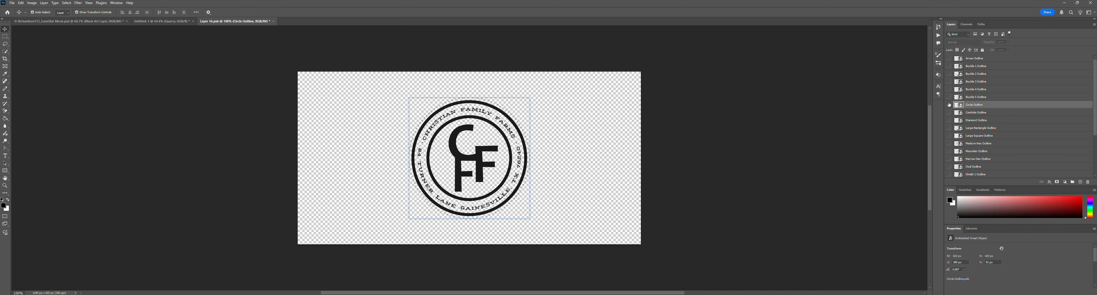
pyautogui.click(949, 59)
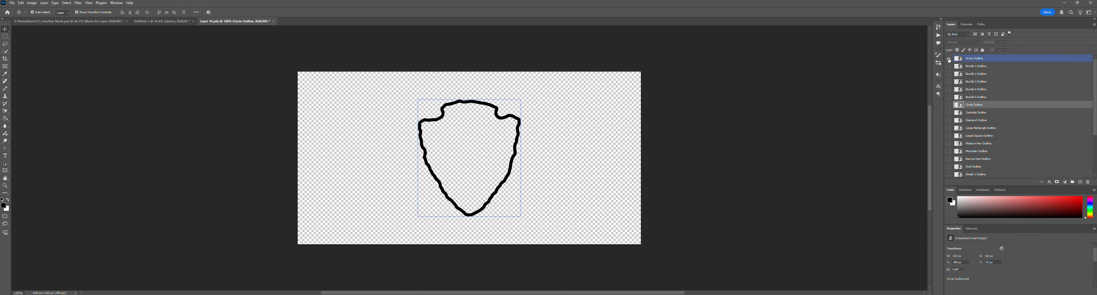
pyautogui.click(273, 21)
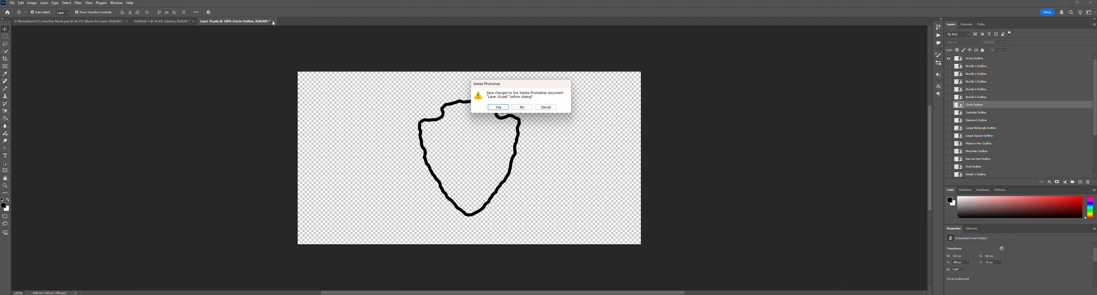
pyautogui.click(499, 108)
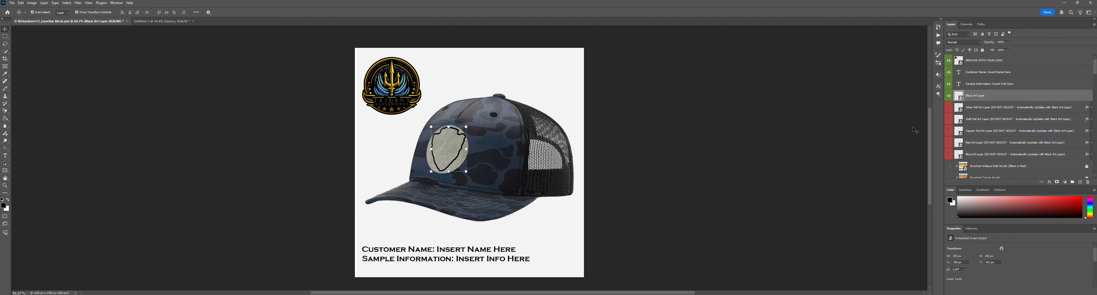
# Swap the Circle Background for the Arrow Background inside the Patch Background Shapes layer's embedded file, then save and close it
pyautogui.scroll(-5, 965, 122)
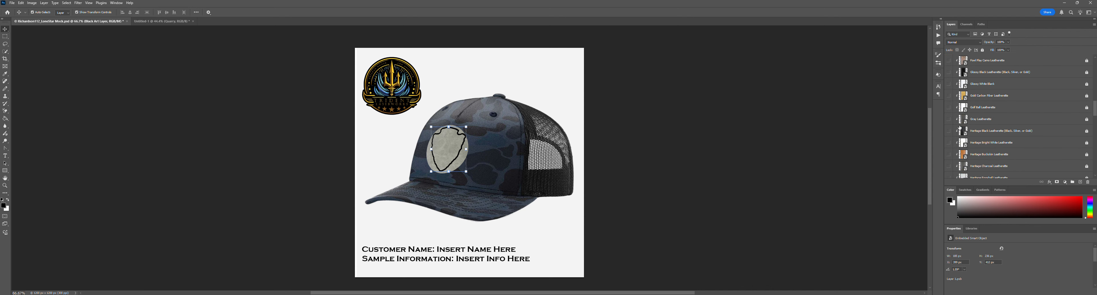
pyautogui.scroll(-6, 960, 128)
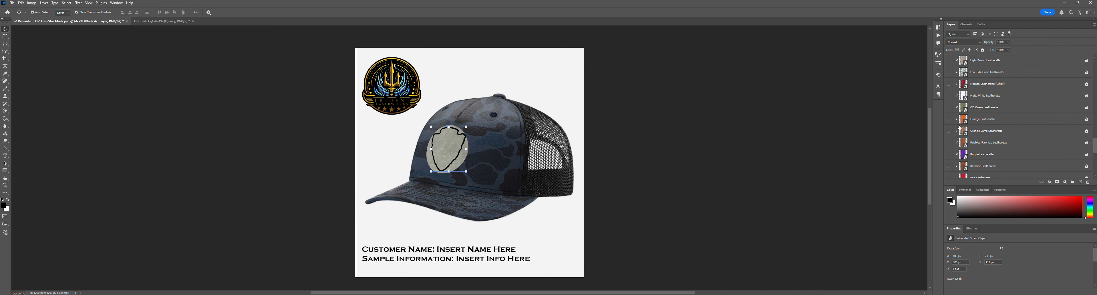
pyautogui.scroll(-3, 960, 128)
pyautogui.click(960, 122)
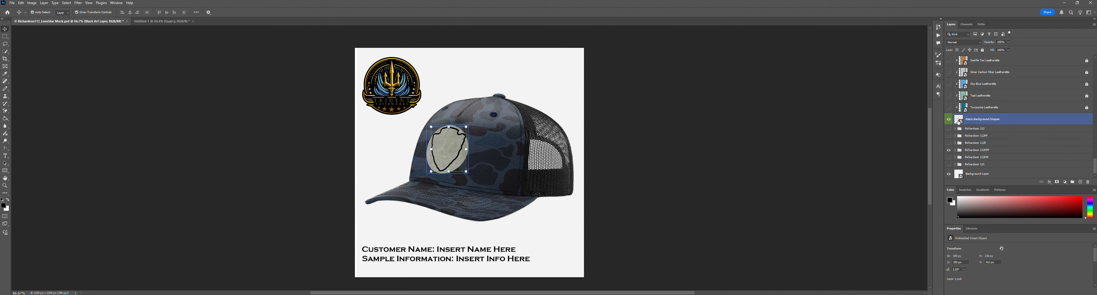
pyautogui.doubleClick(958, 120)
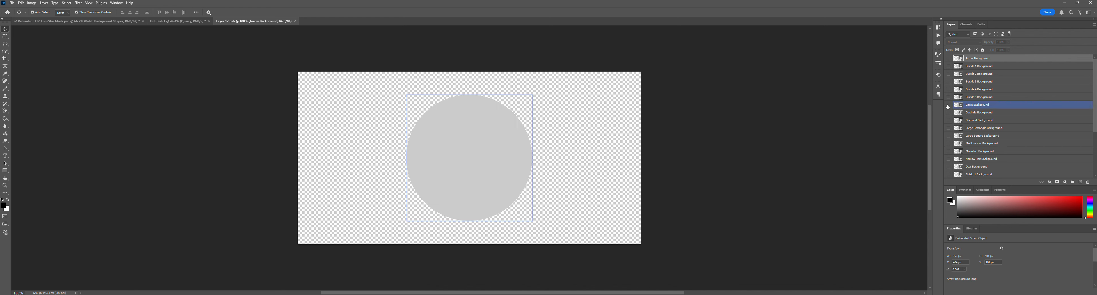
pyautogui.click(948, 107)
pyautogui.click(949, 59)
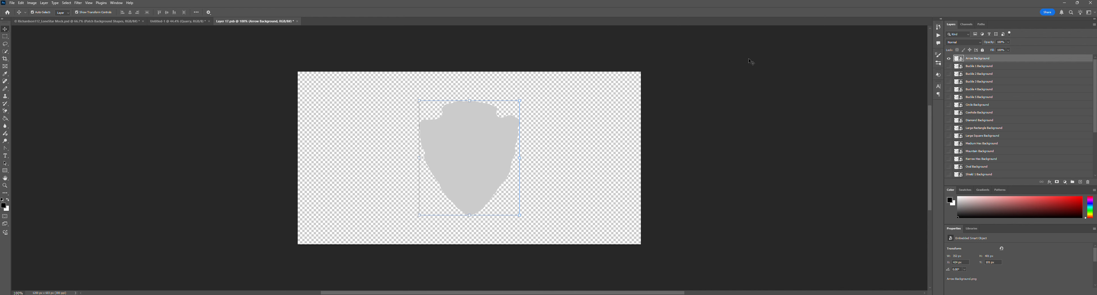
pyautogui.click(298, 22)
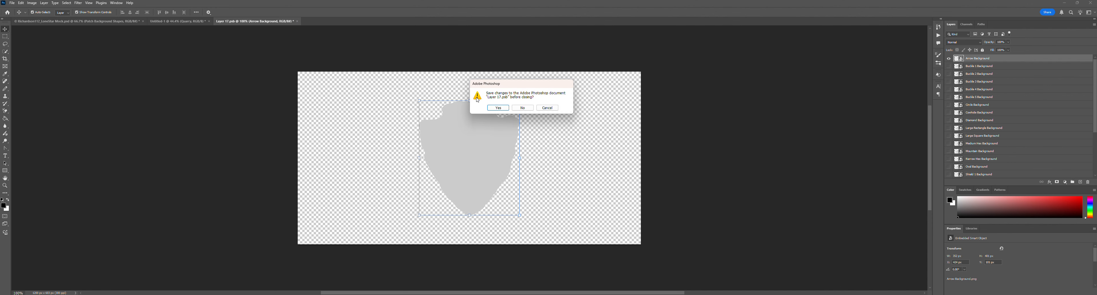
pyautogui.click(498, 108)
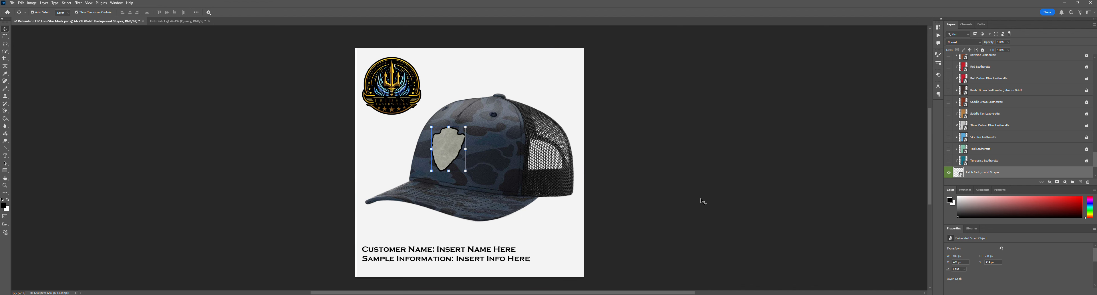
# Return to the art layers at the start of the mockup's layer stack
pyautogui.scroll(2, 998, 140)
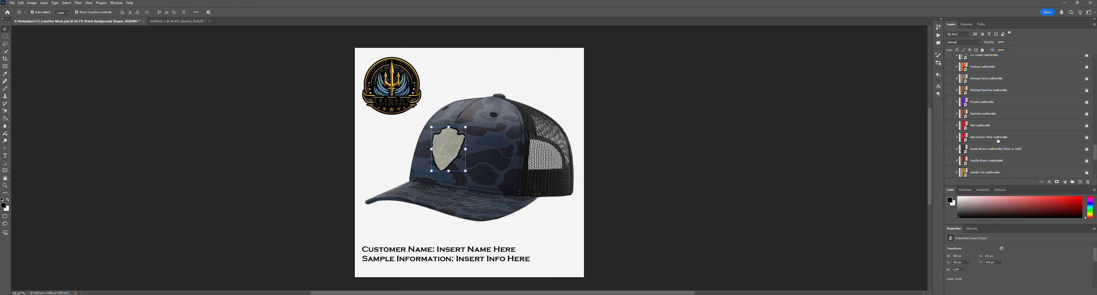
pyautogui.scroll(6, 998, 140)
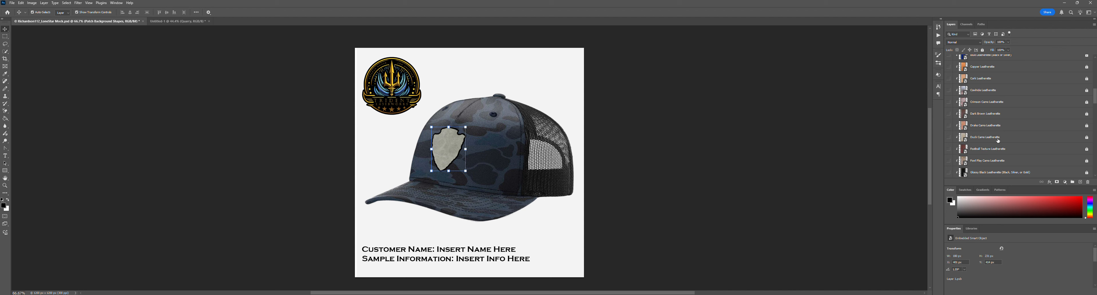
pyautogui.scroll(5, 999, 141)
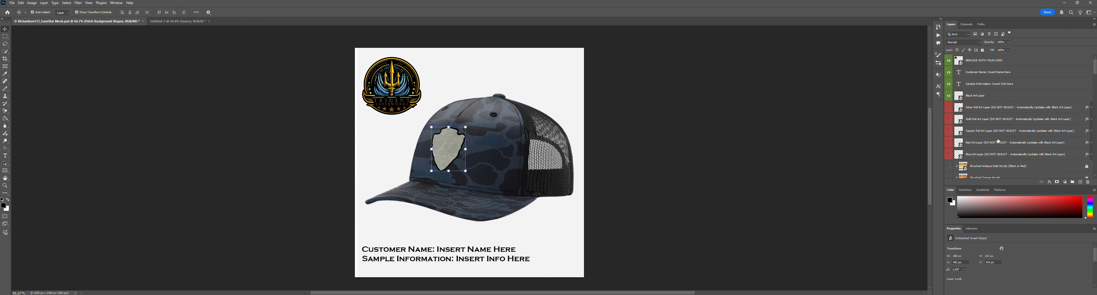